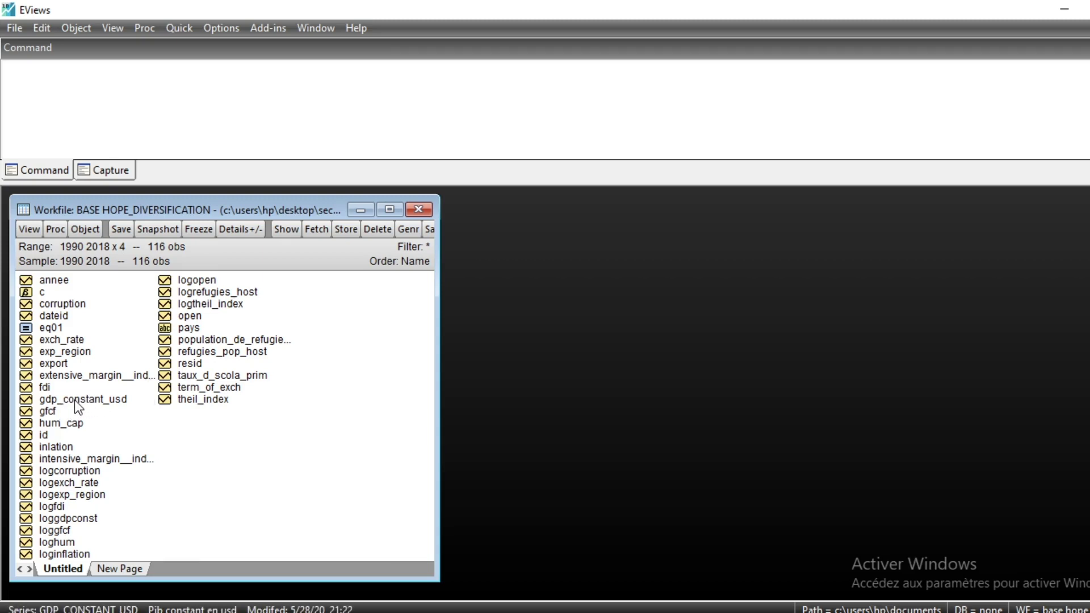
Step: Run a Levin, Lin, Chu panel unit root test on gdp_constant_usd in level with individual intercept
double_click(73, 400)
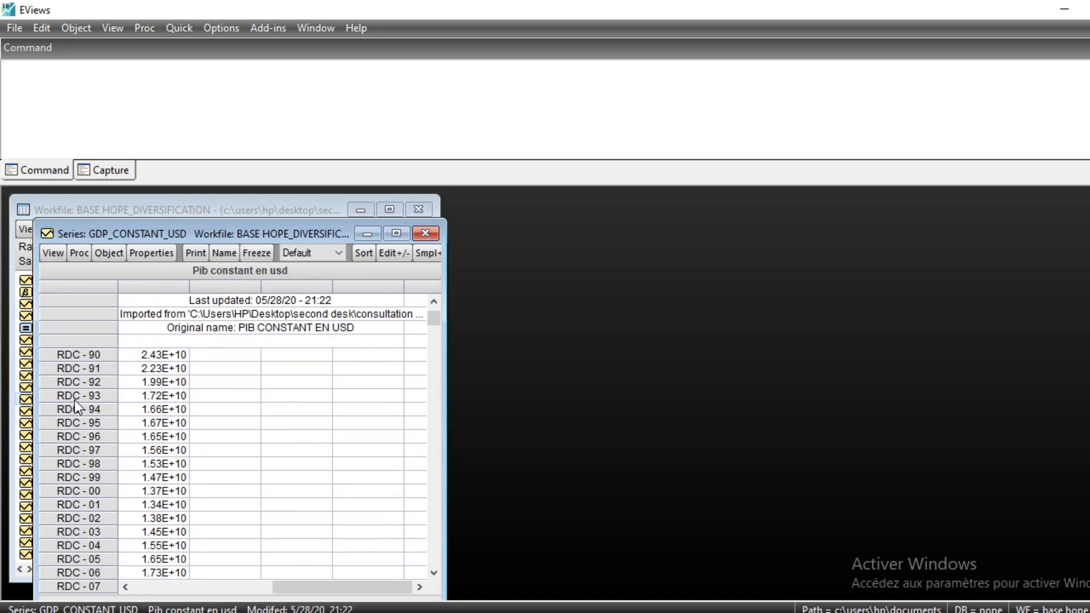
drag(99, 234, 234, 227)
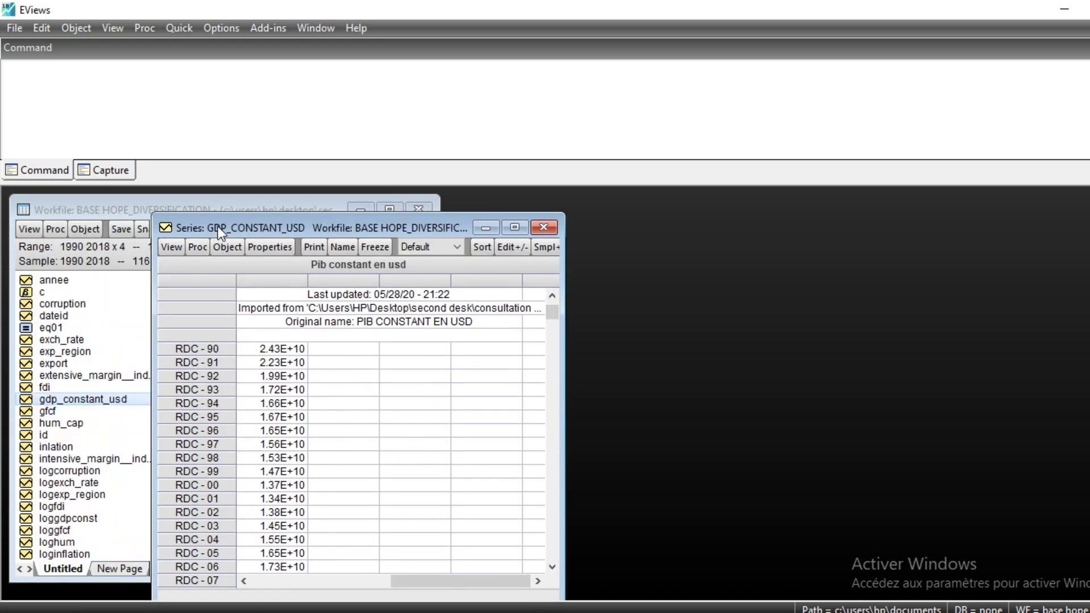
click(170, 248)
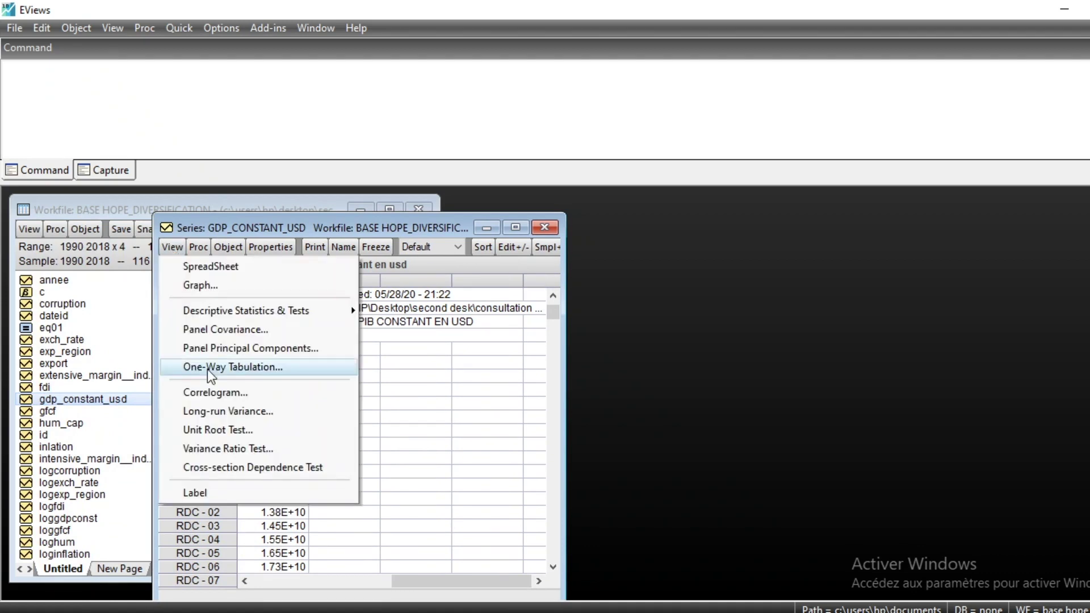
click(239, 436)
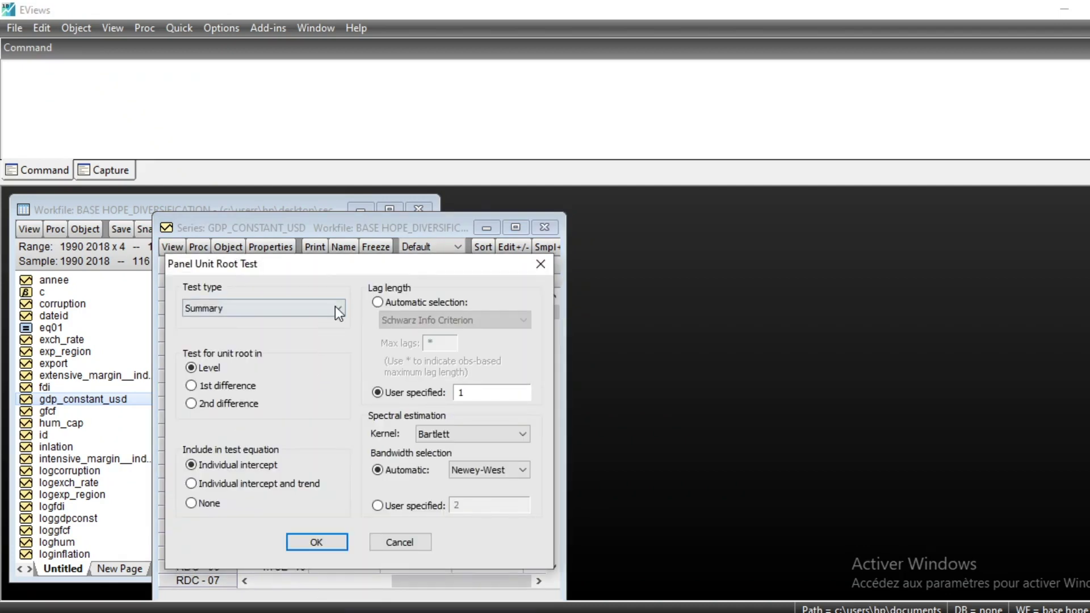
click(337, 306)
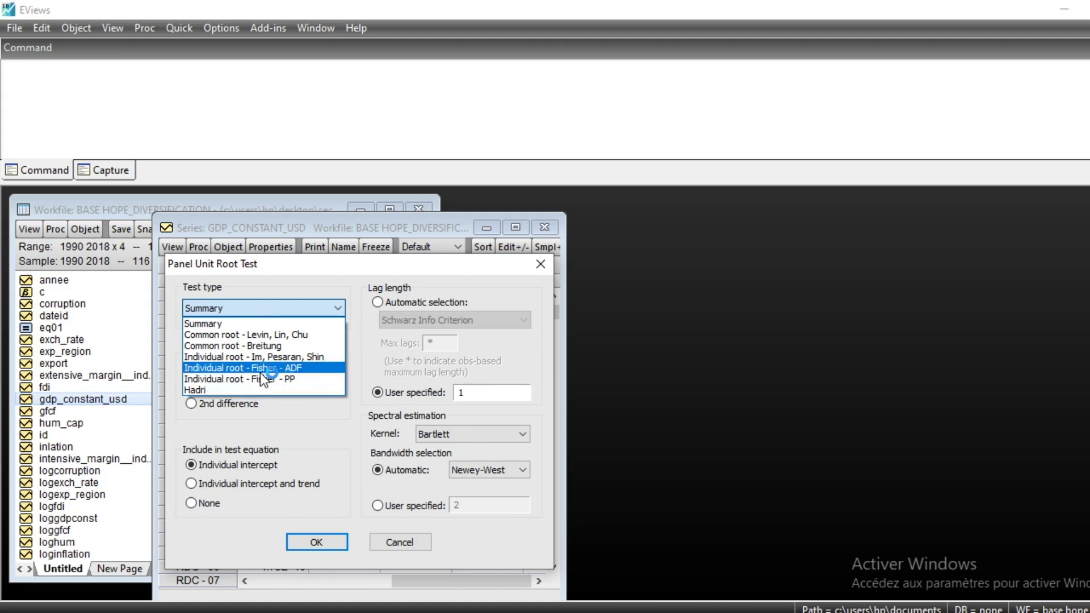
click(252, 336)
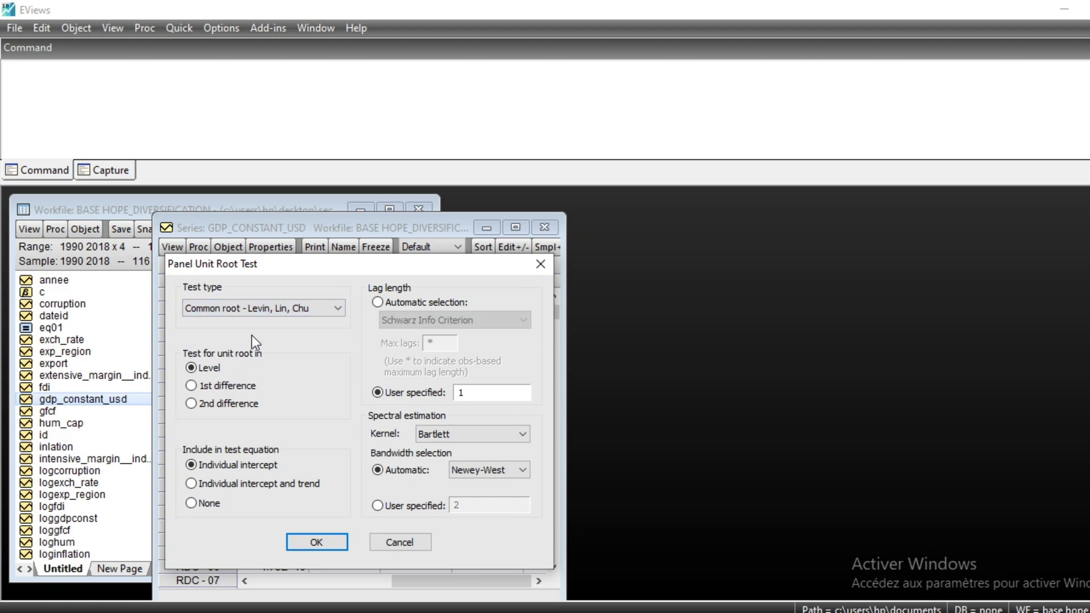
click(317, 541)
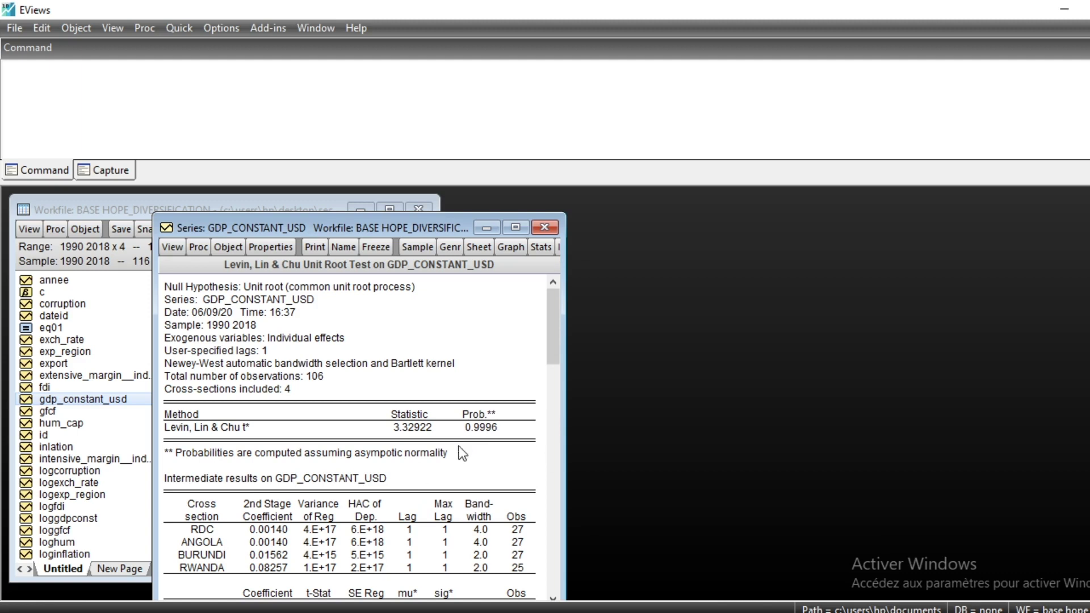
Step: Rerun the Levin, Lin, Chu unit root test on gdp_constant_usd with the same level and individual intercept settings
click(171, 246)
click(240, 432)
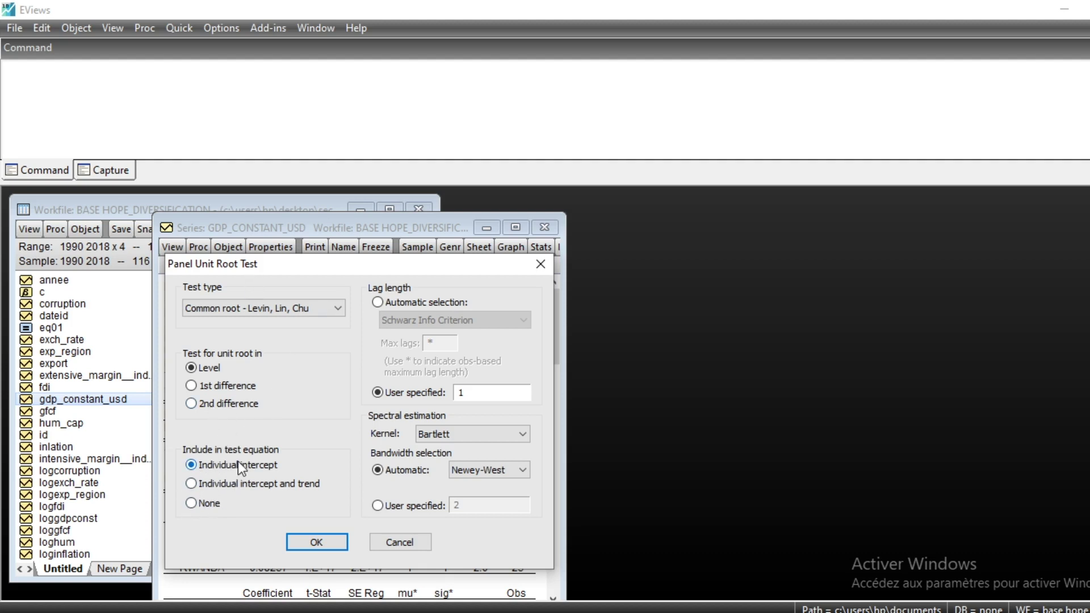
click(327, 538)
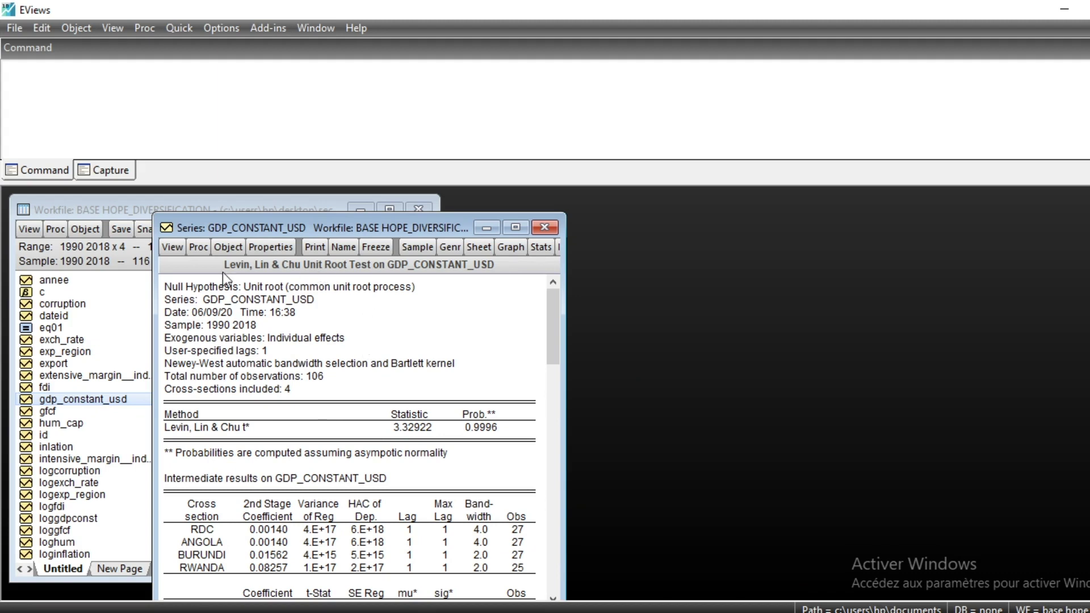
Step: Run the Levin, Lin, Chu unit root test on the 1st difference of gdp_constant_usd and close the series
click(173, 250)
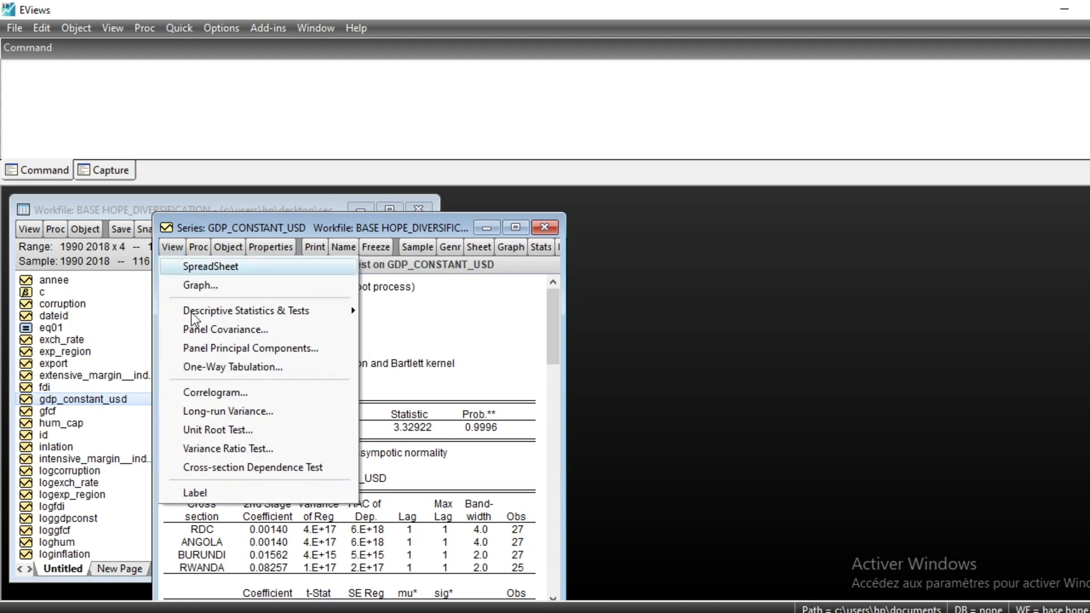
click(222, 431)
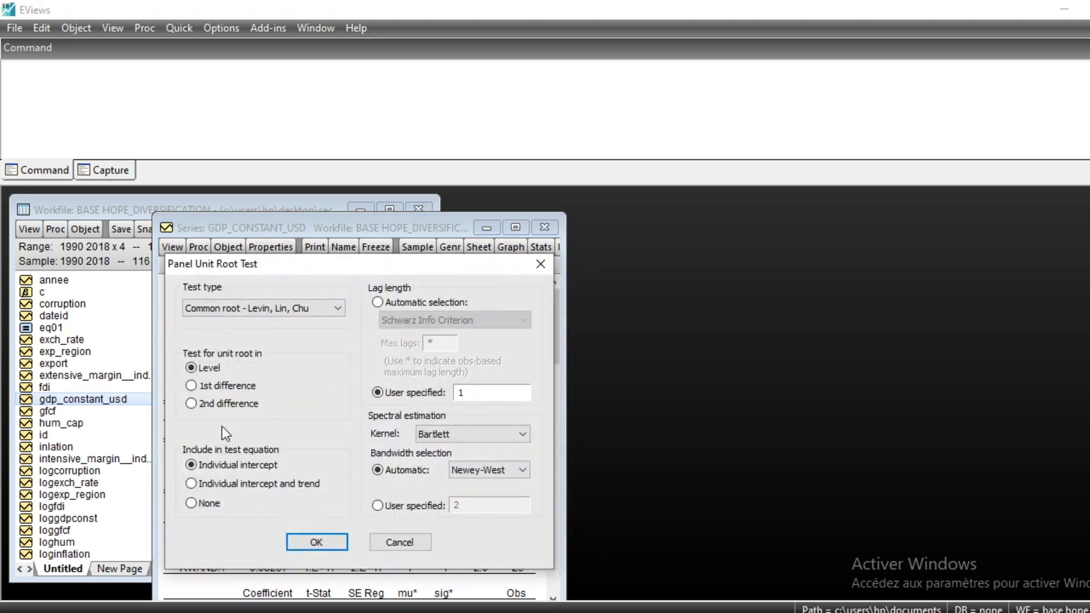
click(229, 385)
click(318, 542)
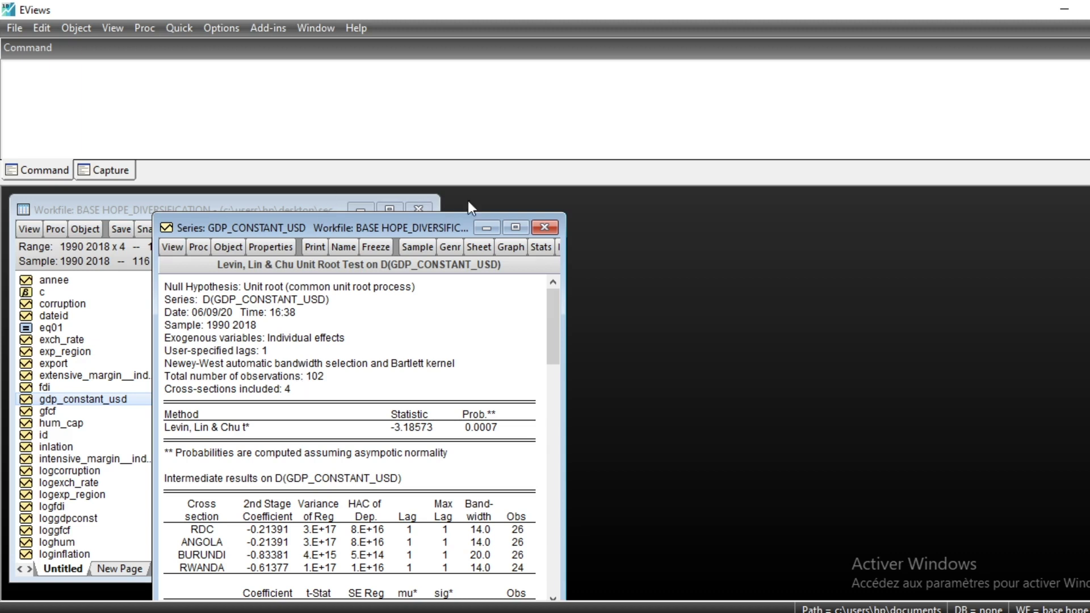
click(544, 228)
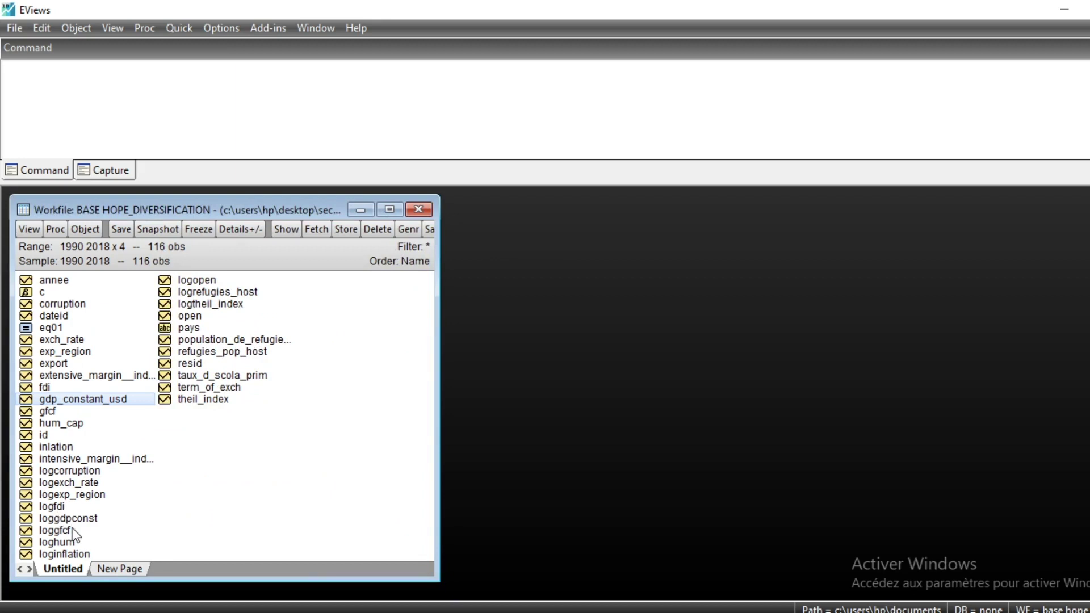
Step: Run the Levin, Lin, Chu unit root test on the inlation series in level and close the series
double_click(55, 448)
click(28, 447)
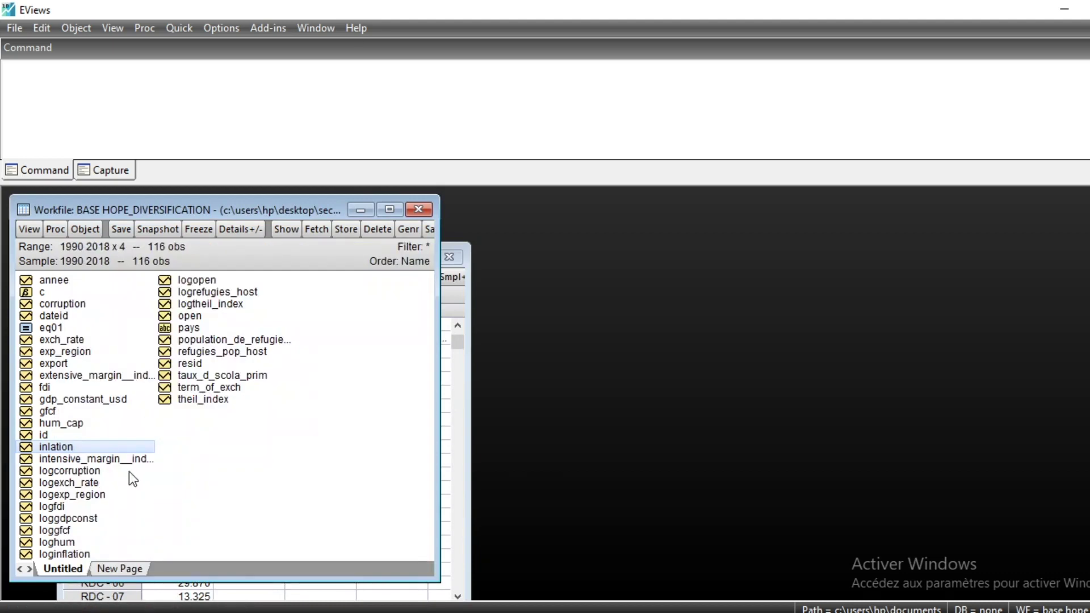
double_click(104, 449)
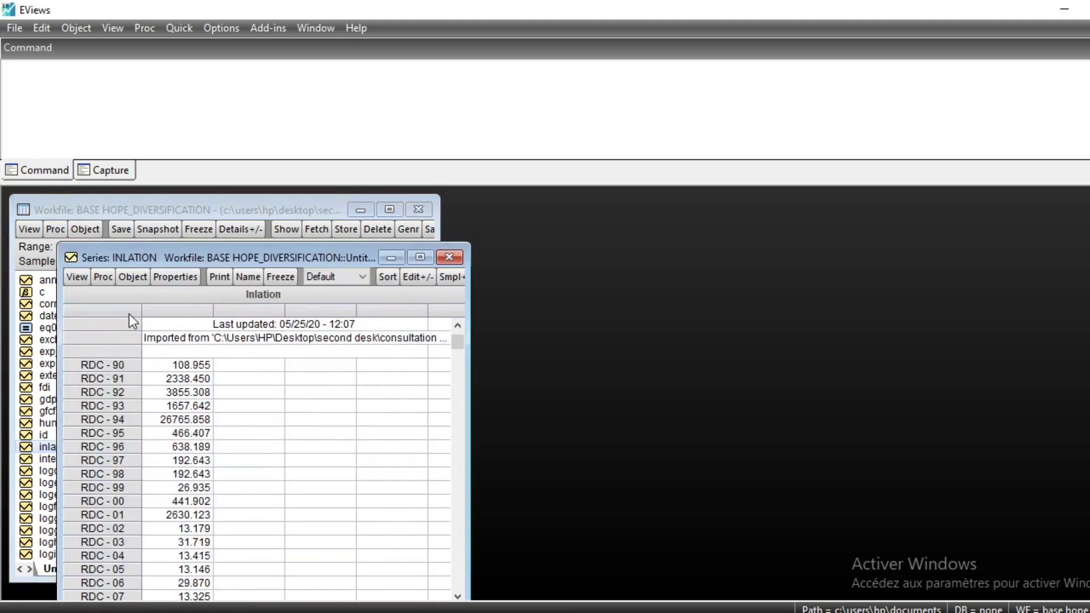
click(75, 278)
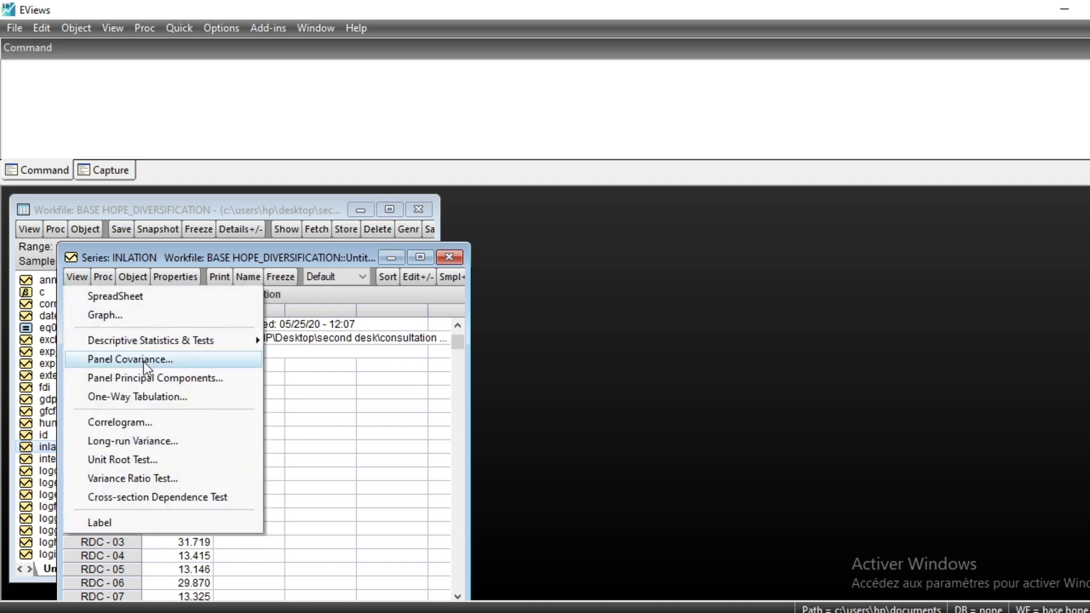
click(145, 461)
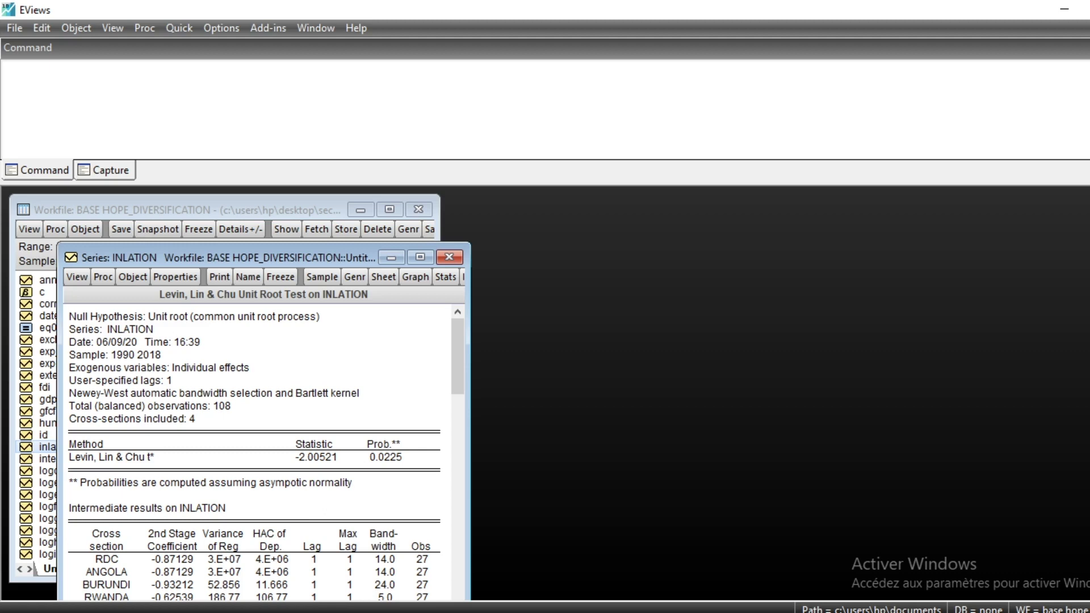
click(450, 258)
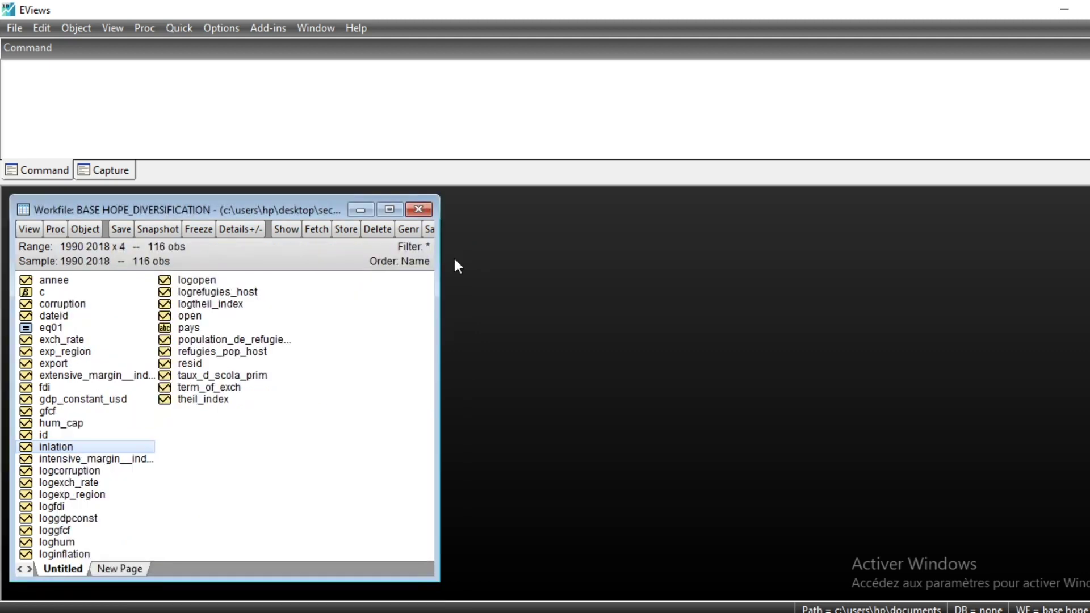
Step: Run the Levin, Lin, Chu unit root test on logexch_rate in level with individual intercept, and close the series
double_click(73, 483)
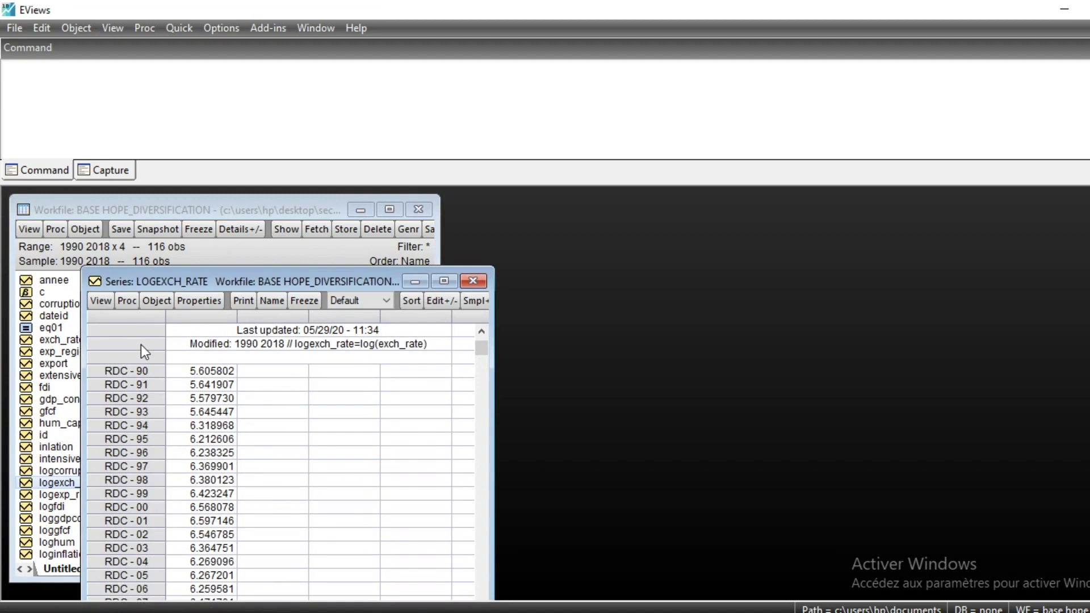
click(101, 301)
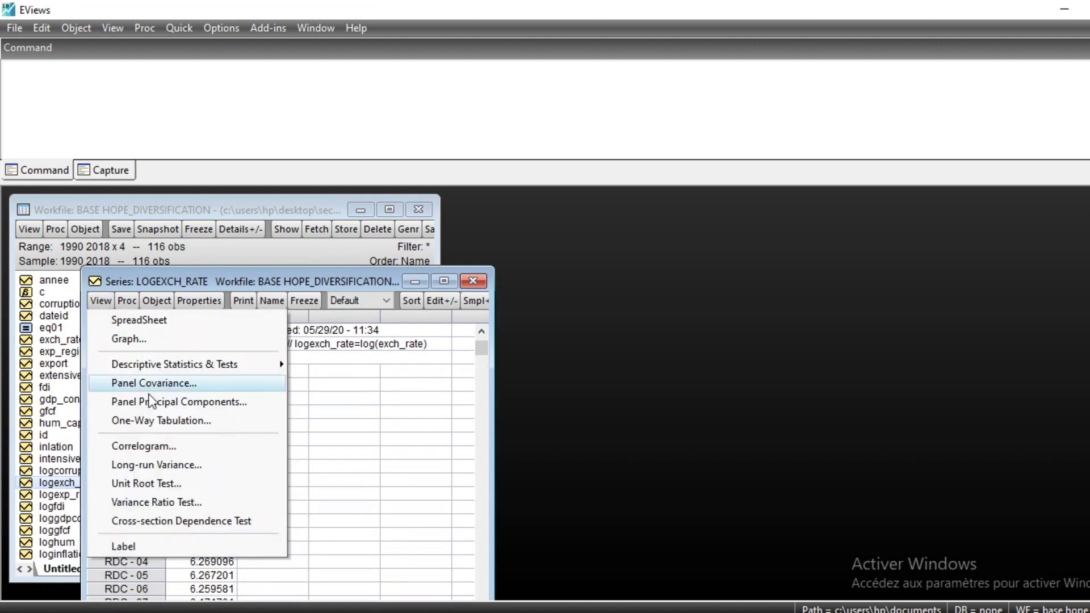
click(177, 480)
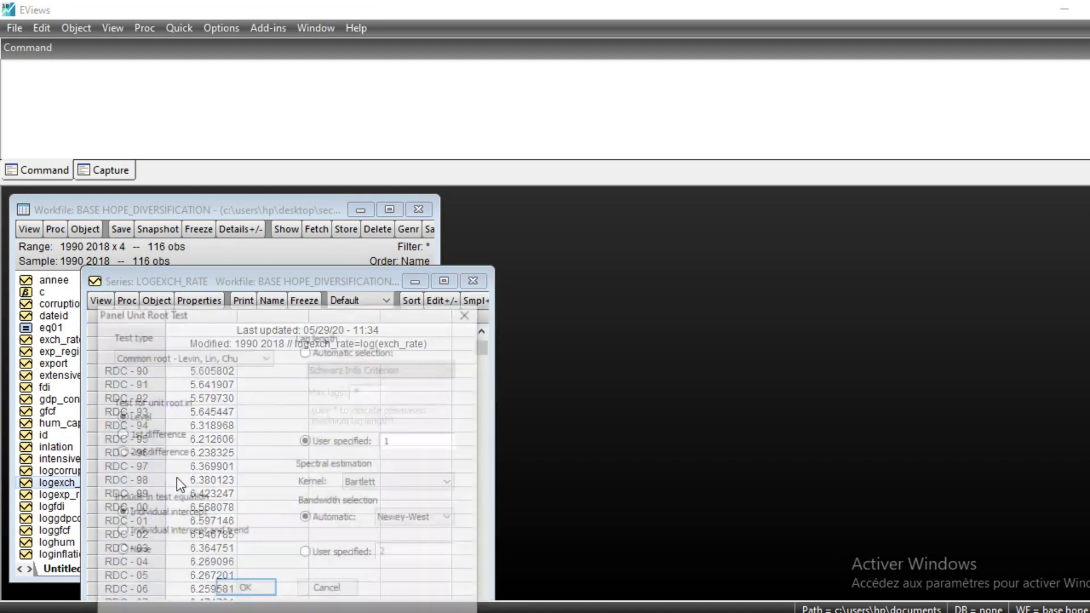
click(237, 591)
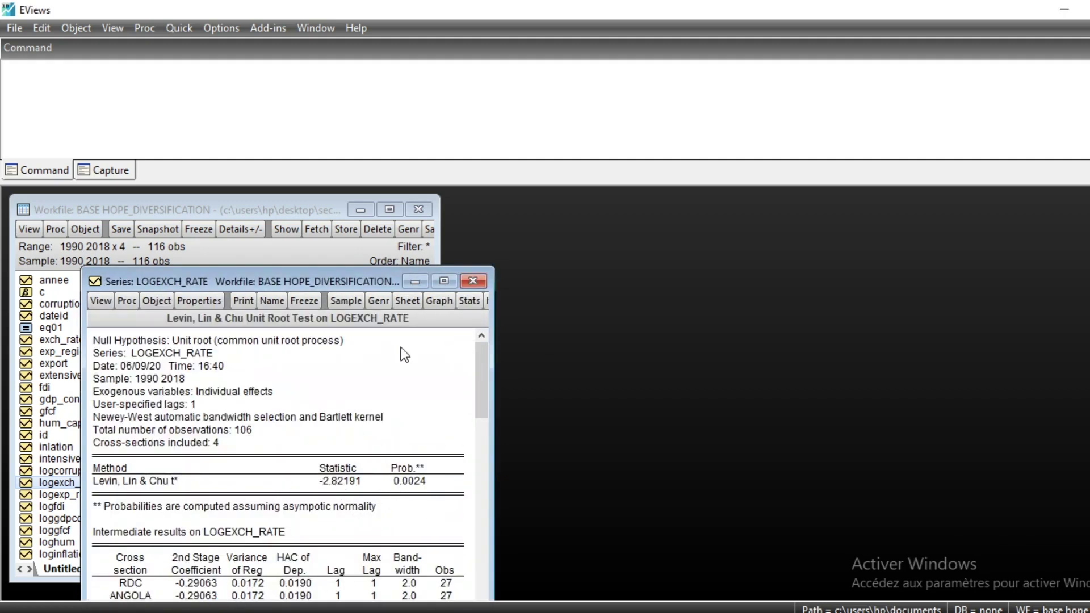
click(478, 278)
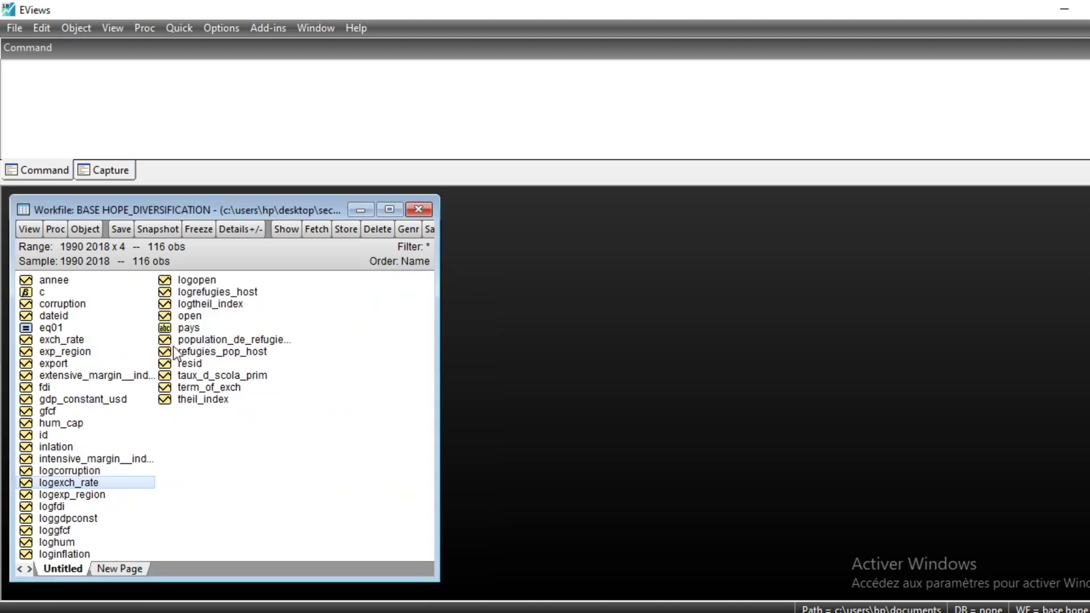
Step: Run the Levin, Lin, Chu unit root test on exch_rate in level with individual intercept
click(73, 341)
double_click(72, 342)
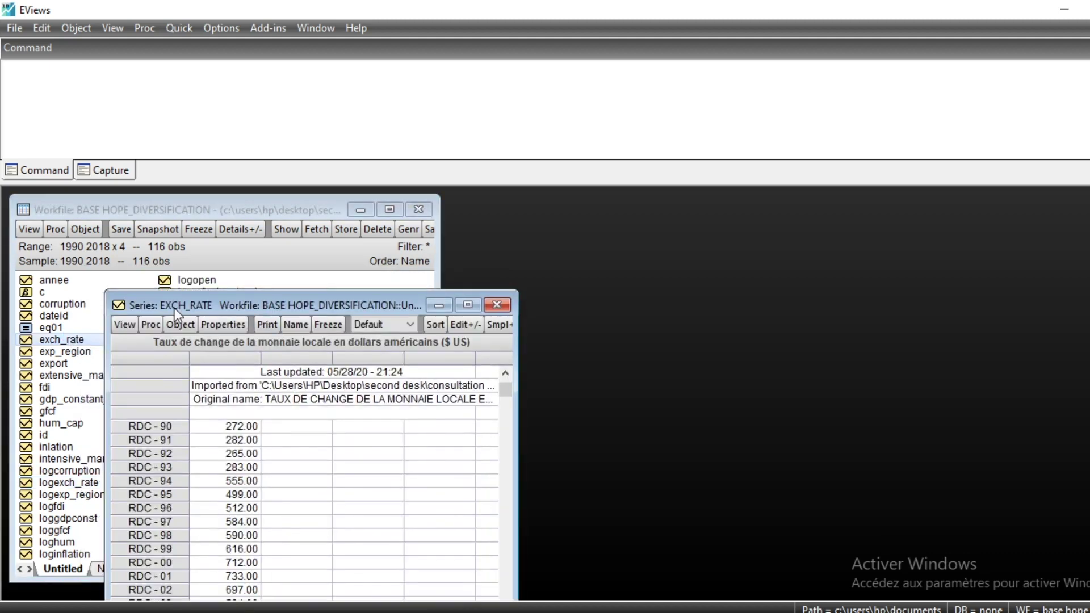
click(121, 322)
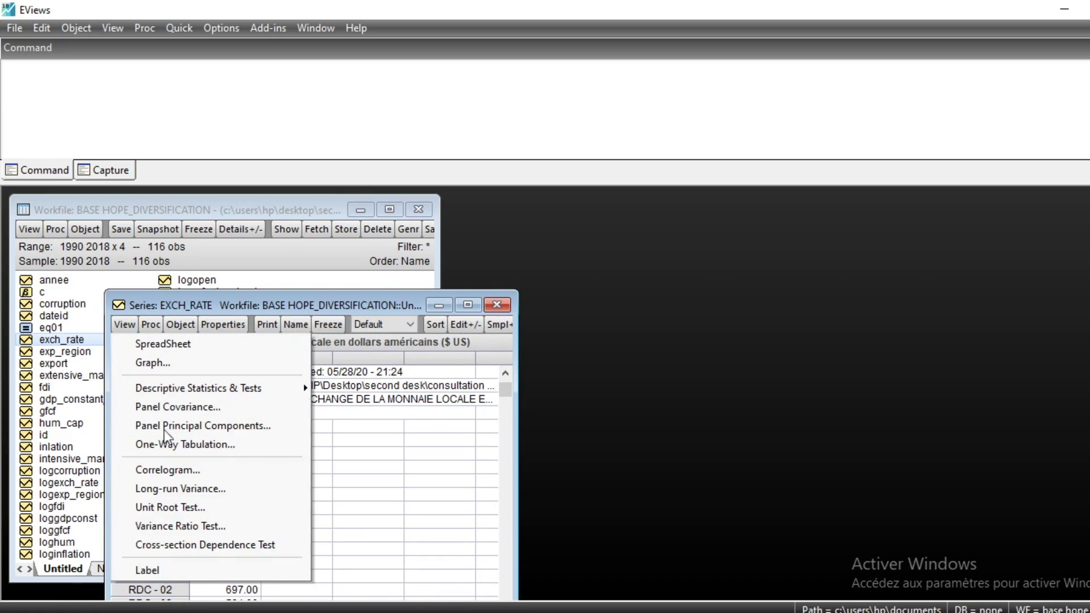
click(169, 512)
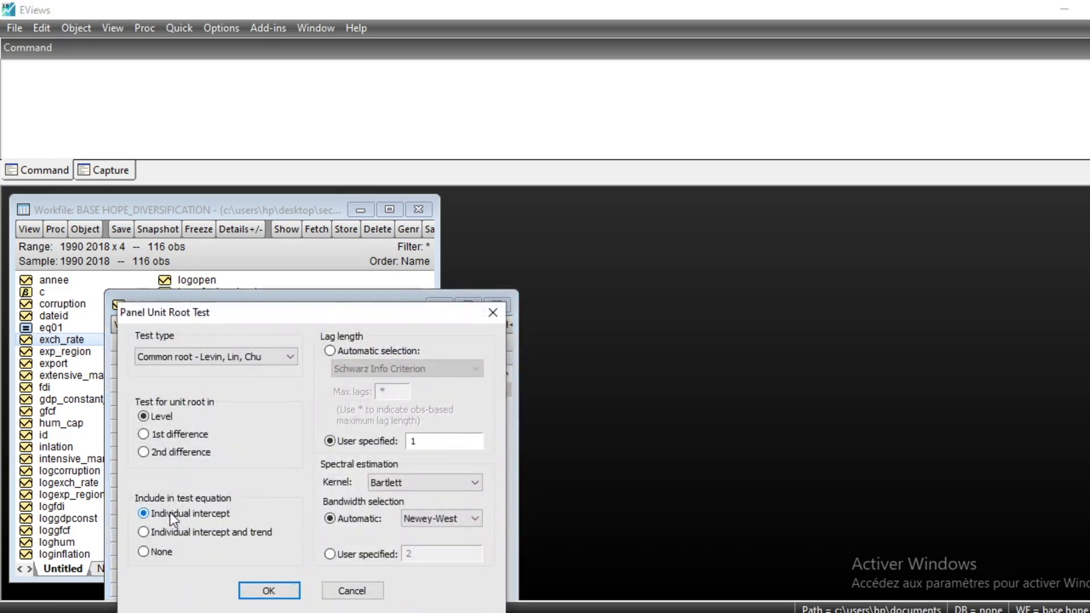
key(Return)
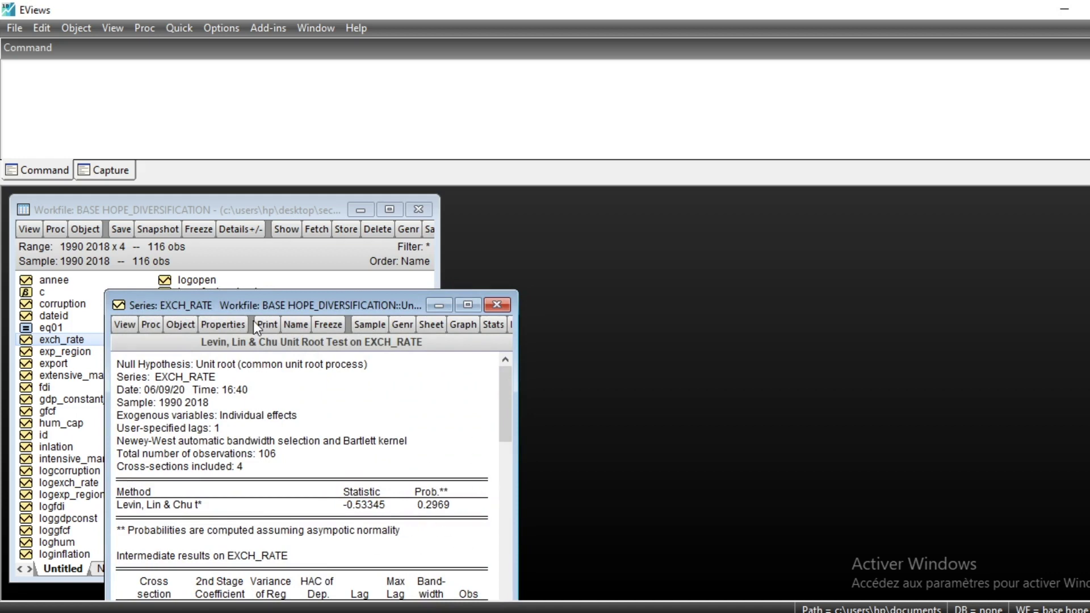
Step: Run the Levin, Lin, Chu unit root test on the 1st difference of exch_rate and close the series
click(125, 323)
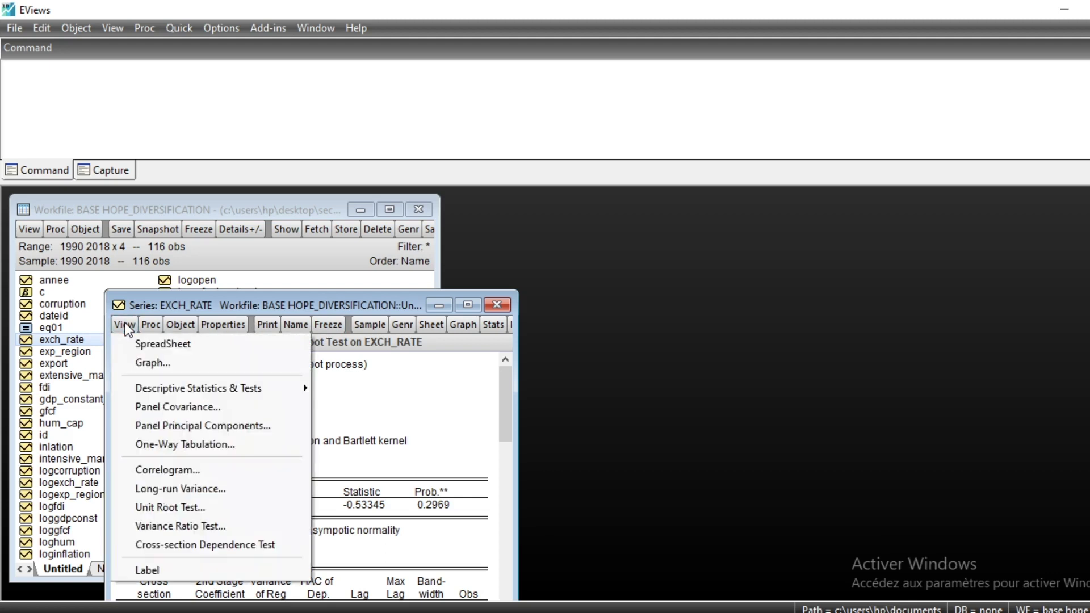
click(188, 507)
click(159, 442)
click(262, 590)
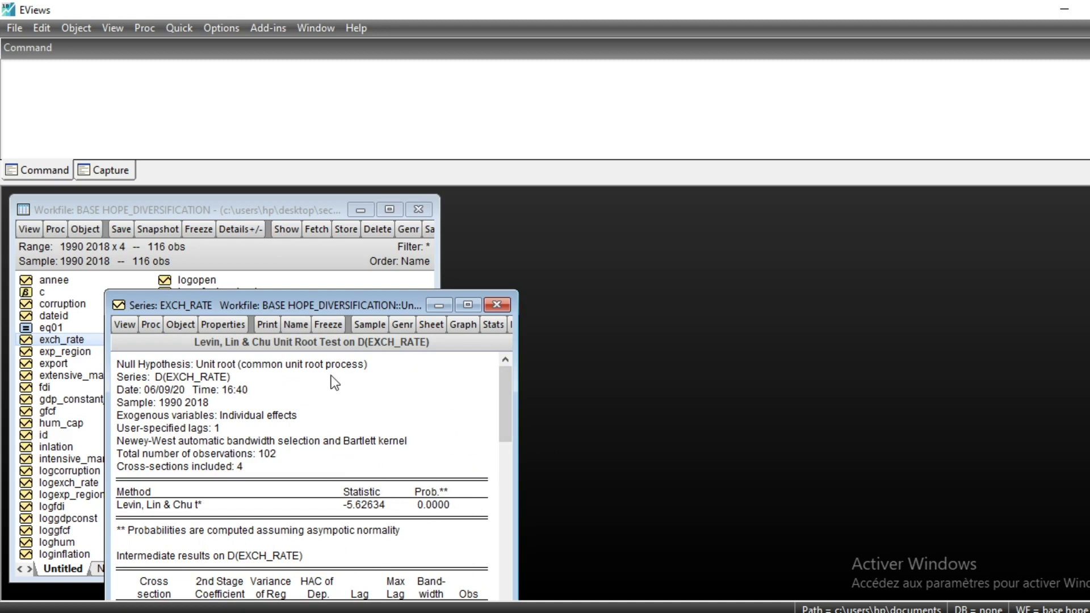
click(499, 302)
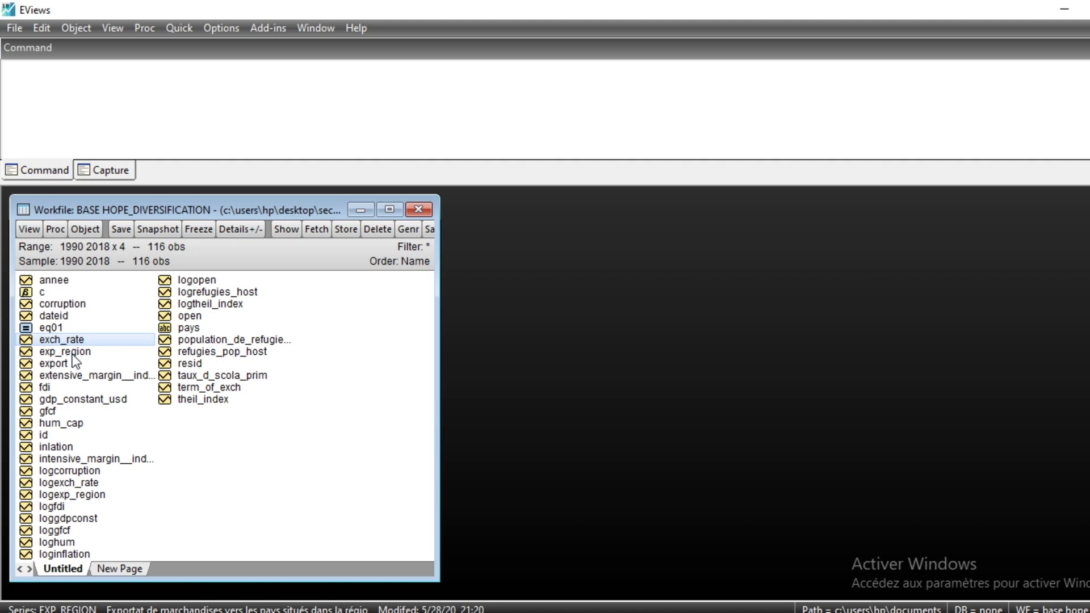
Step: Start a new equation estimation with gdp_constant_usd as the dependent variable and exch_rate and inlation as regressors
click(188, 33)
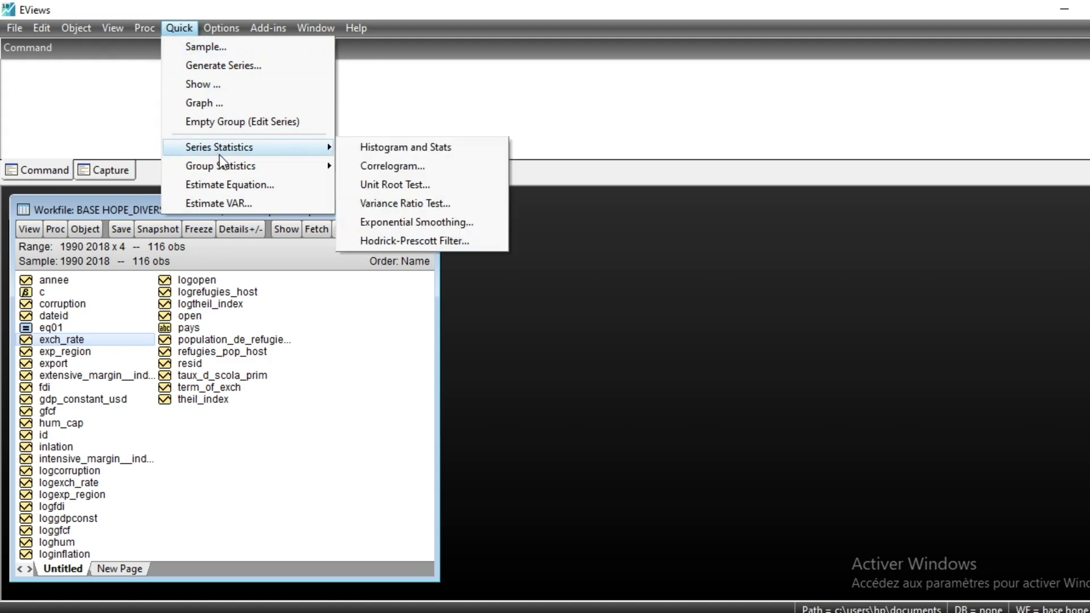
click(276, 186)
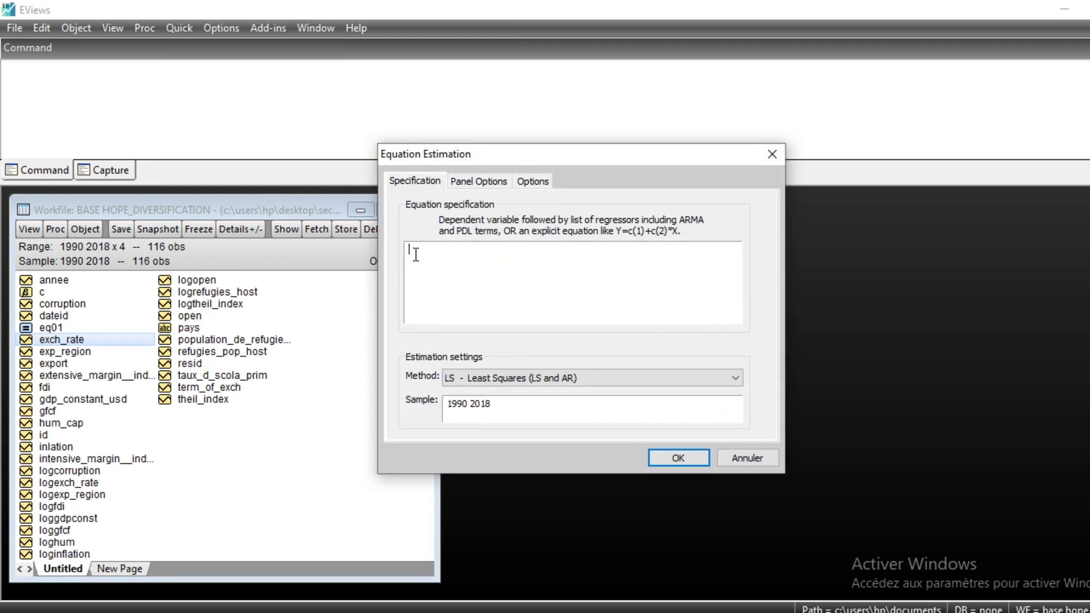
text(gdp)
key(Return)
text(ex)
key(Return)
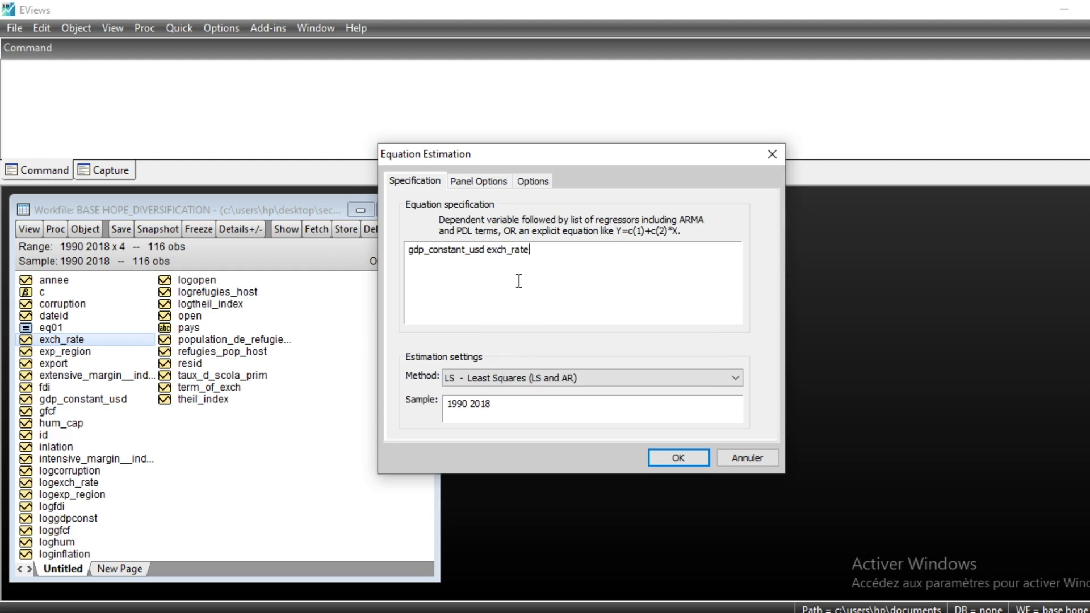
text(infl)
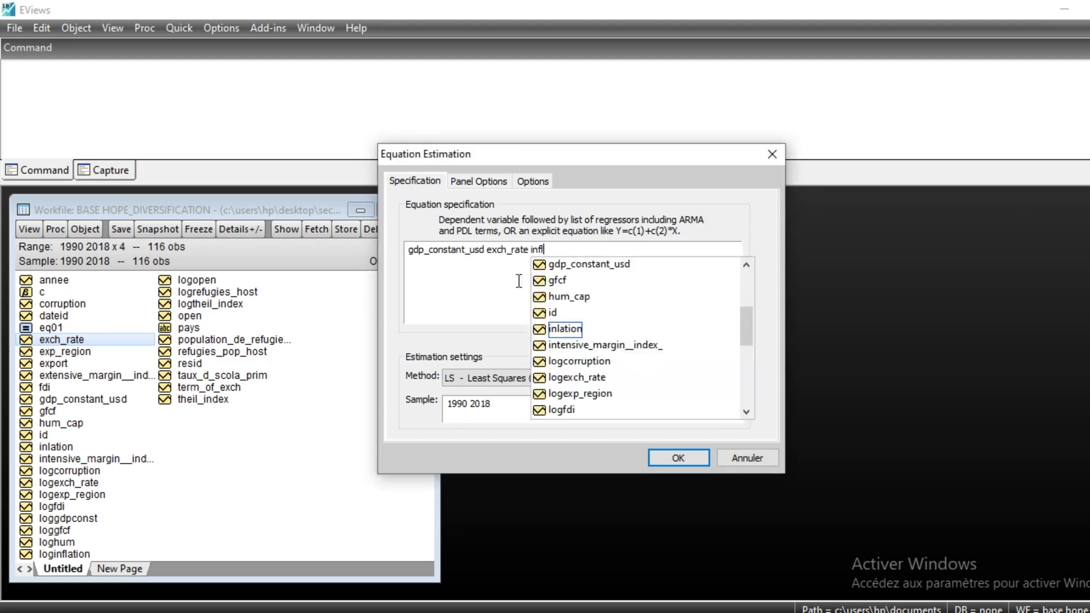
double_click(563, 329)
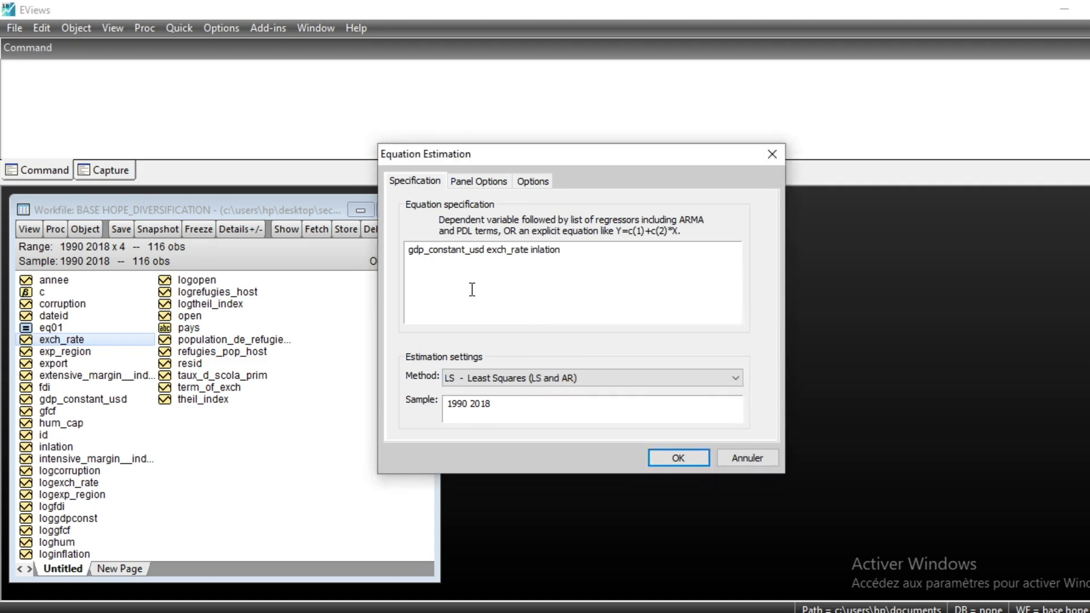
Step: Check the listed dependent variable and regressors, and set the estimation method to PMG/ARDL - Pooled Mean Group / AR Distributed Lag Models
double_click(485, 250)
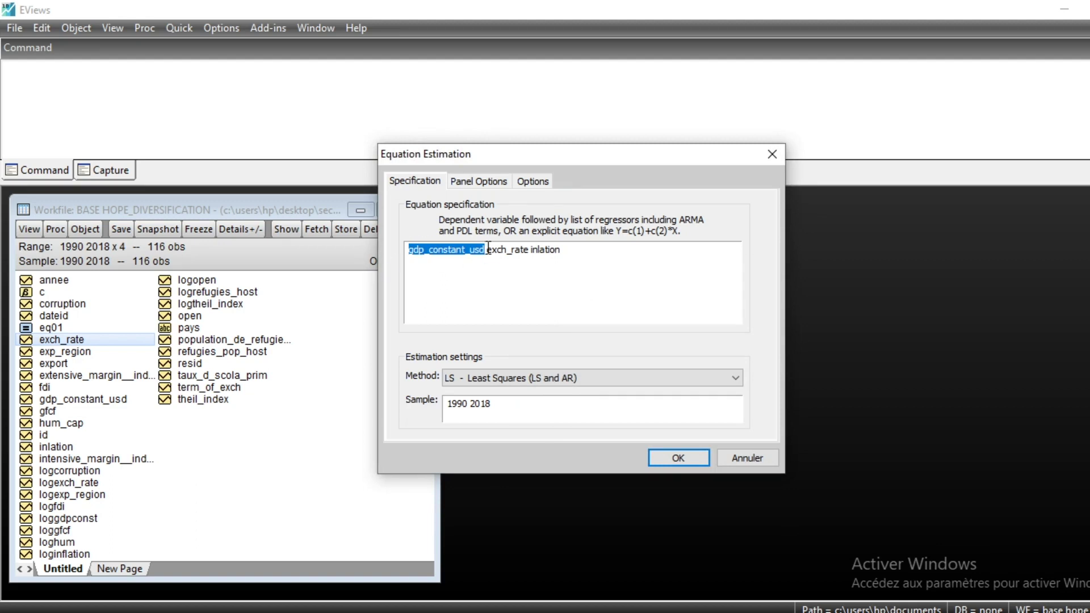
drag(489, 250, 532, 255)
click(571, 248)
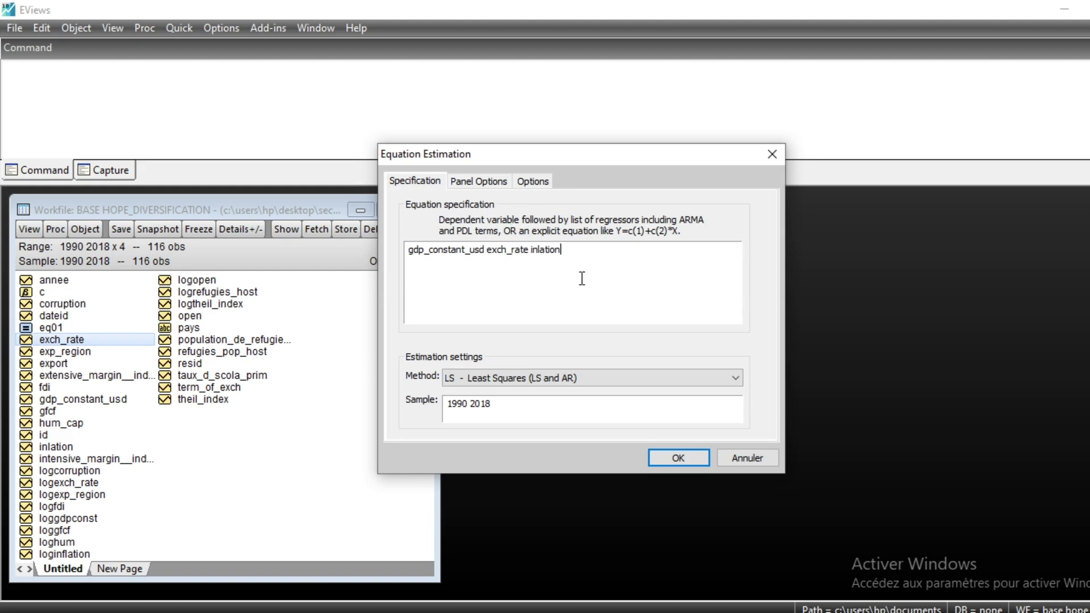
click(735, 380)
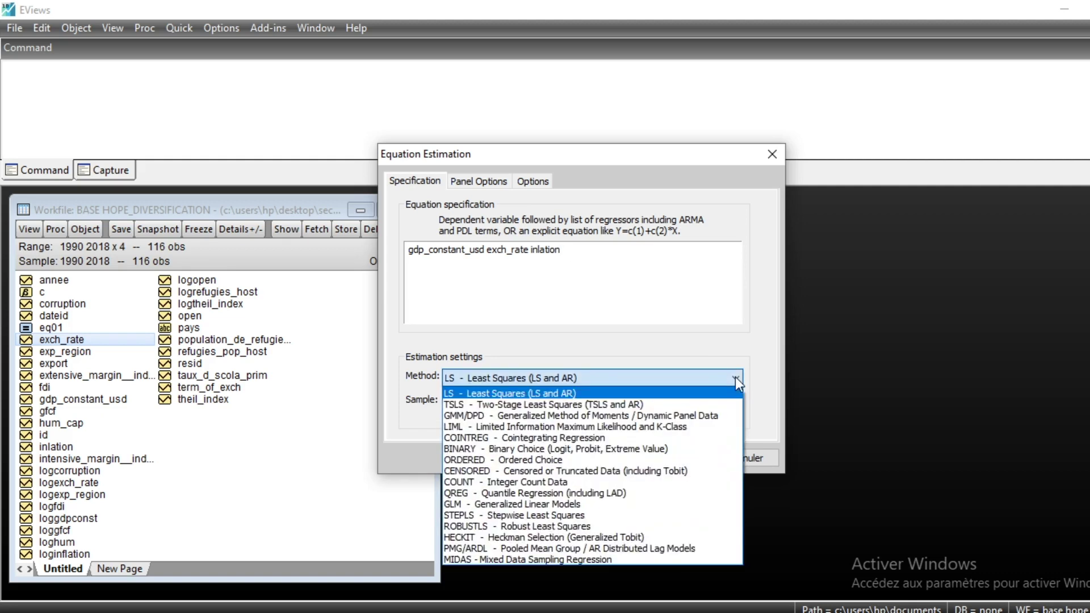
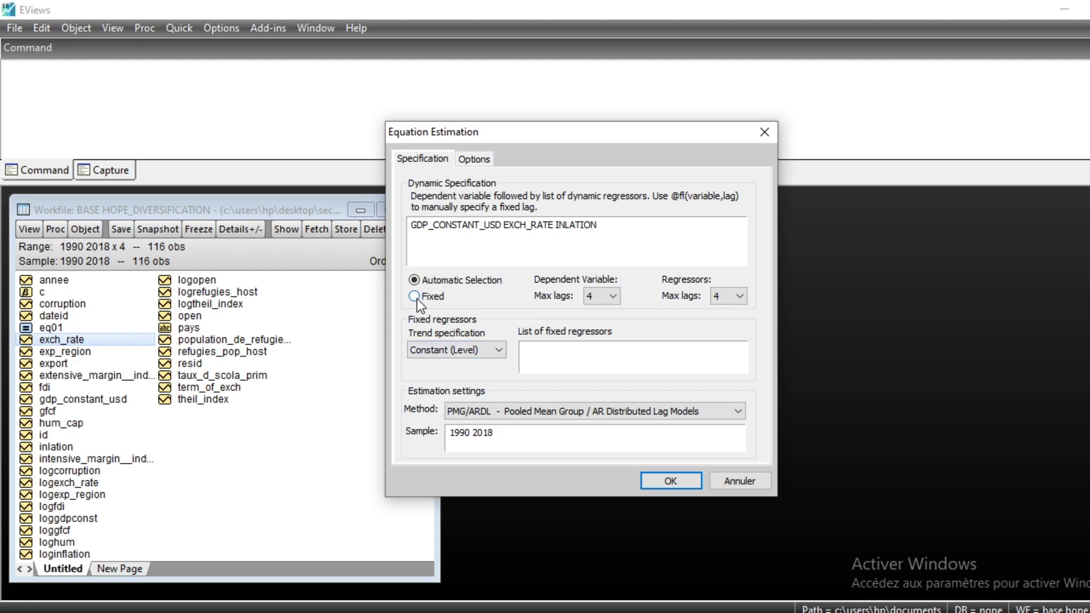
Step: Use Automatic Selection for the lags and Constant (Level) as the trend specification of the ARDL model
click(415, 296)
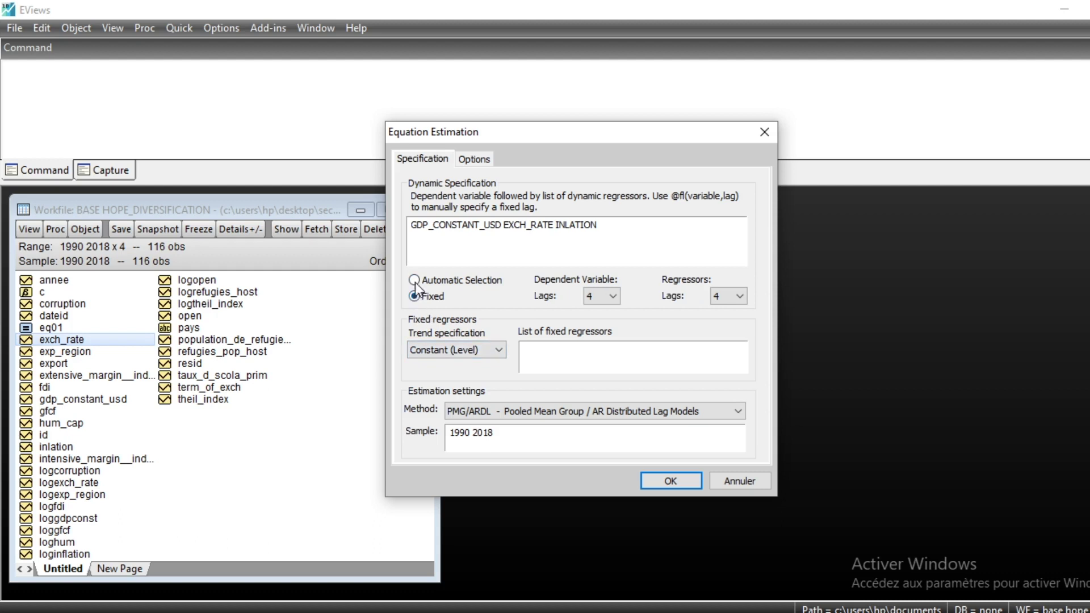
click(414, 281)
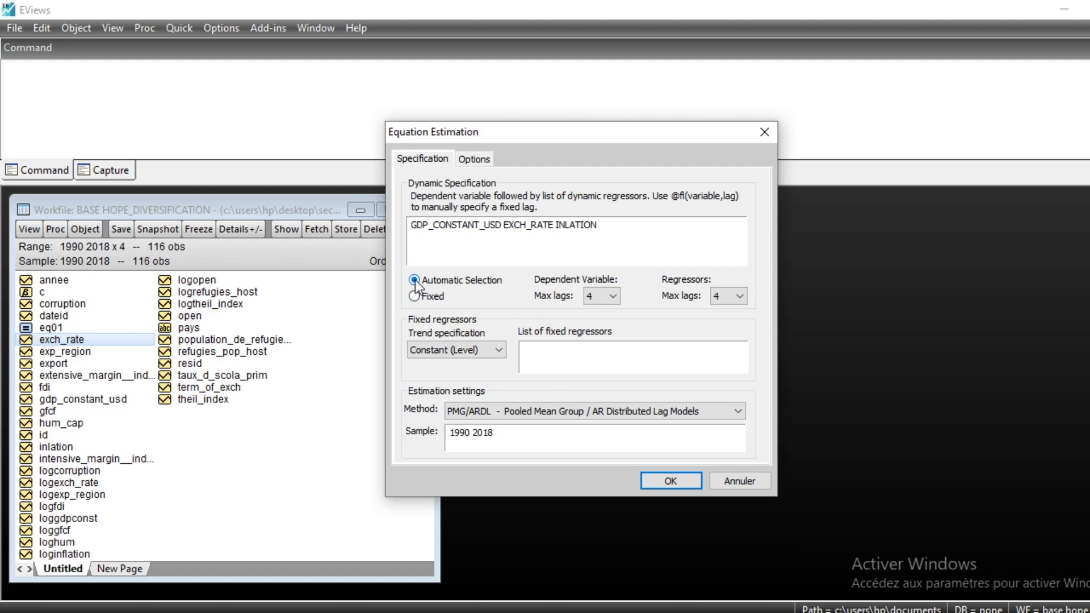
click(505, 349)
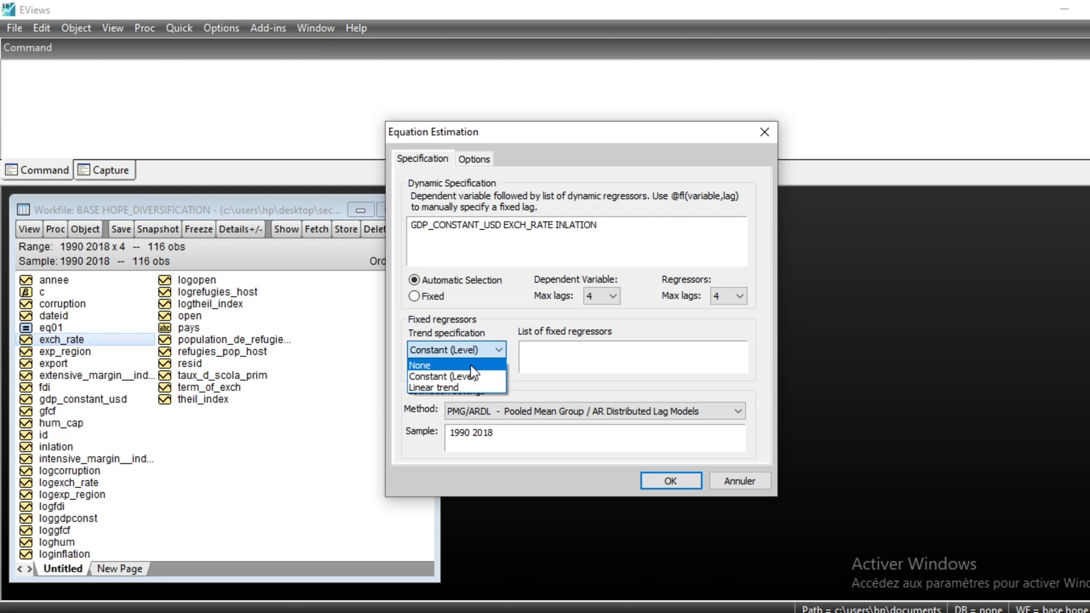
click(622, 343)
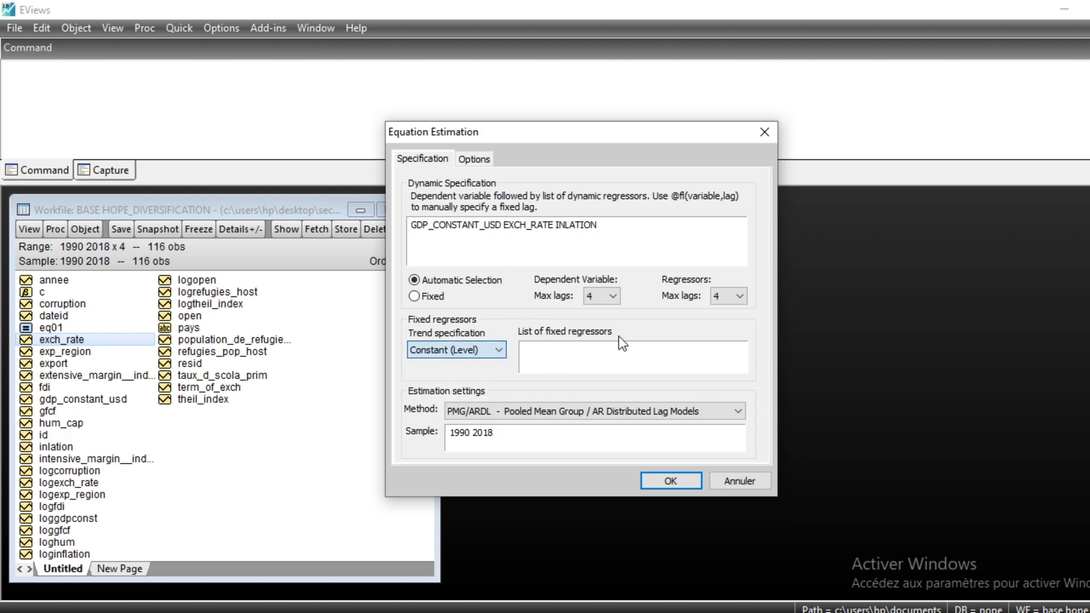
click(500, 355)
click(500, 355)
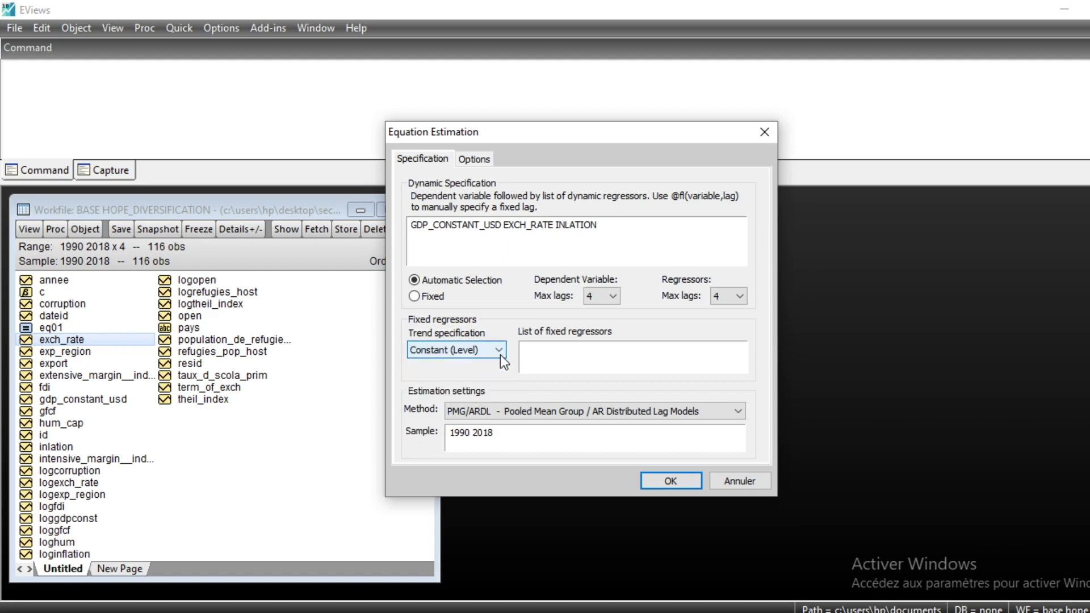
Step: Choose the Akaike info criterion (AIC) for model selection and estimate the equation
click(474, 160)
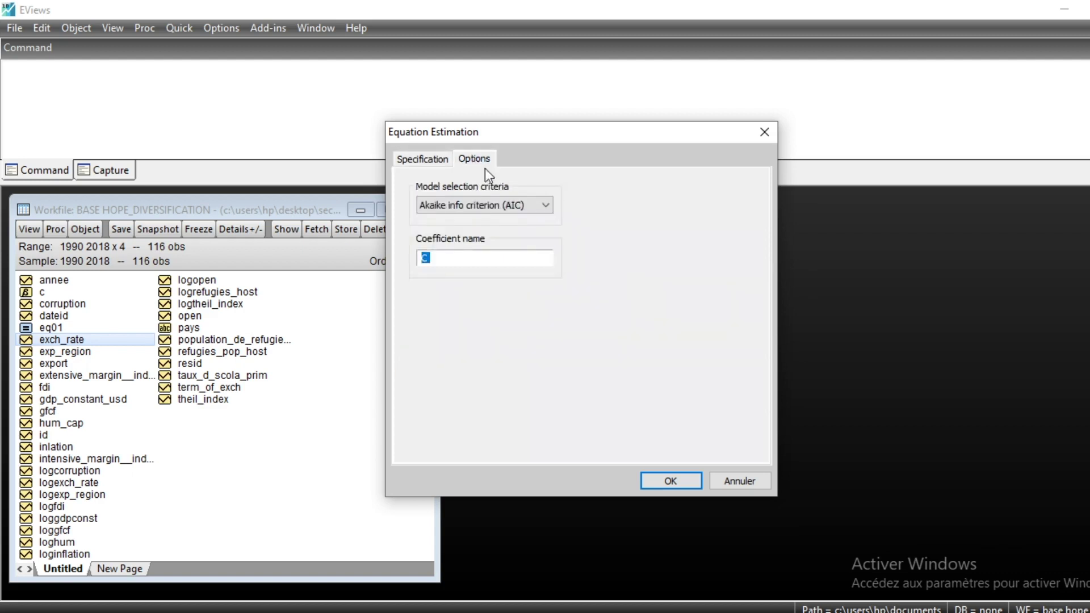
click(546, 205)
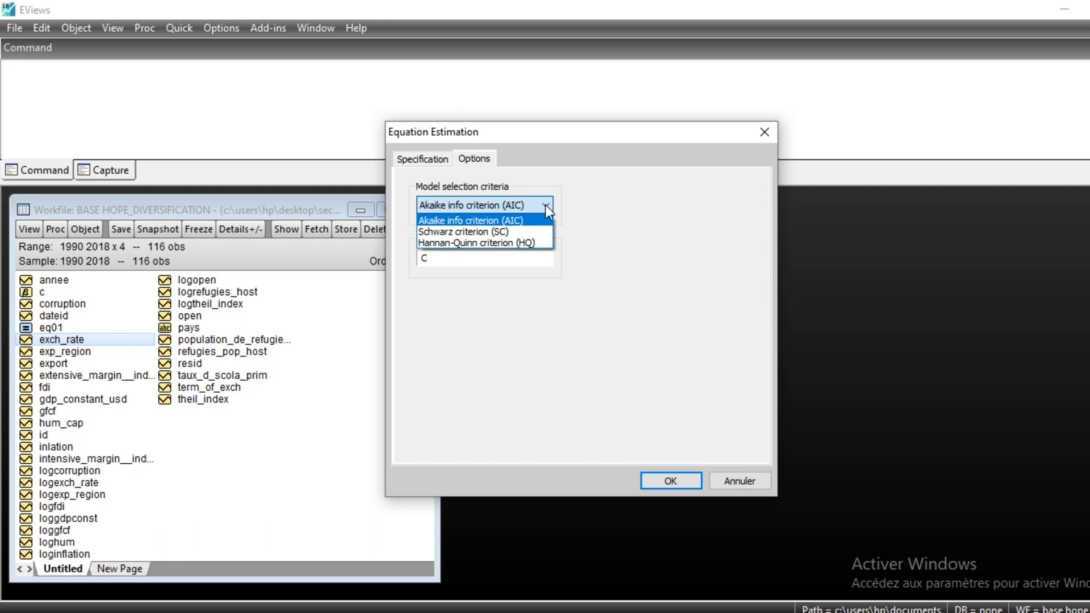
click(483, 219)
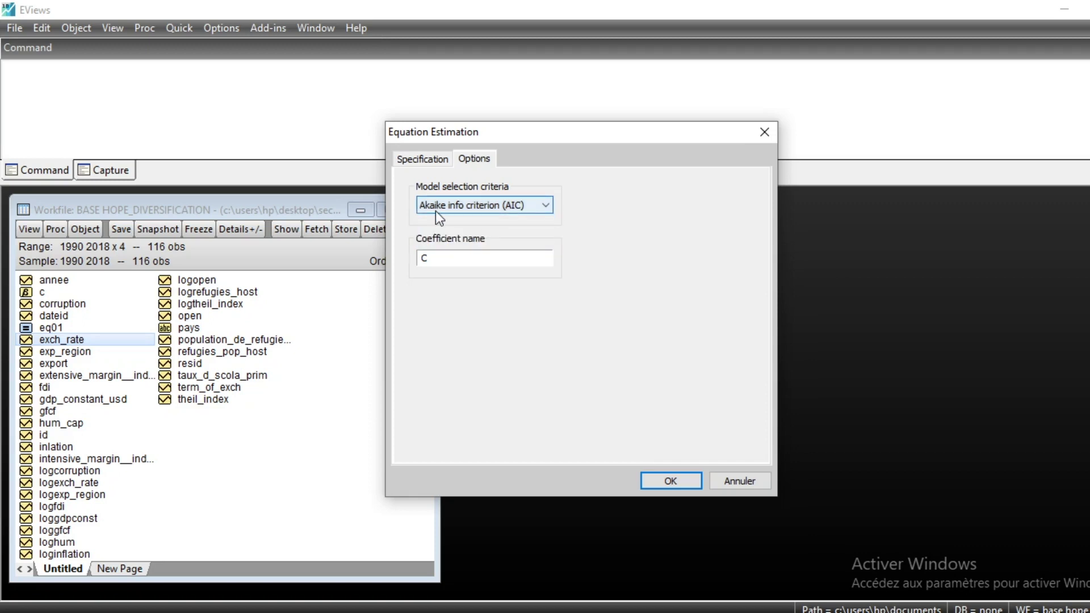
click(430, 161)
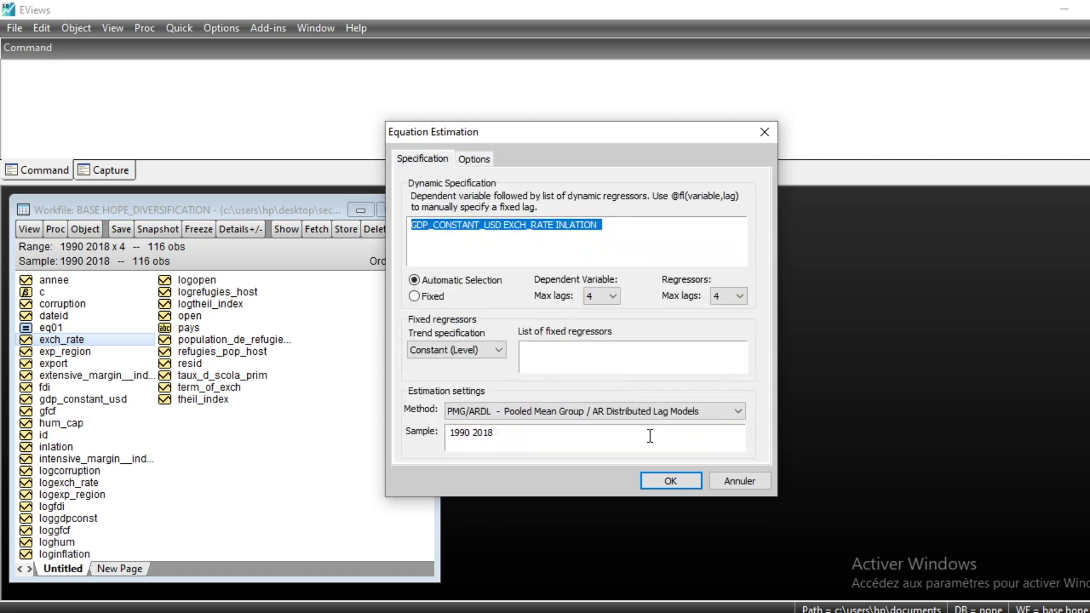
click(670, 479)
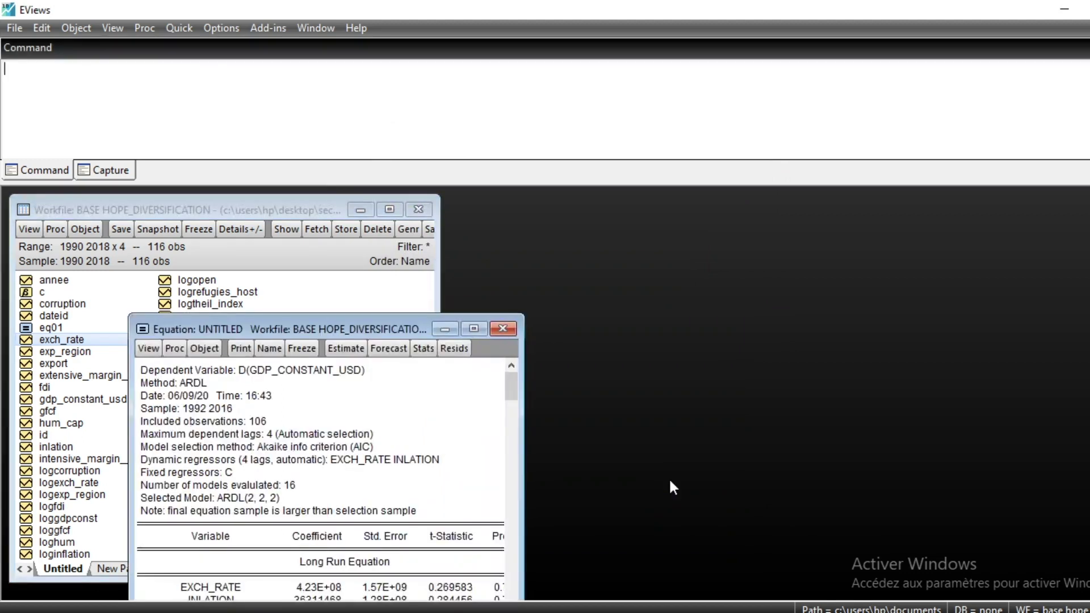
Step: Reposition and widen the equation window, and examine the long-run and short-run estimates
drag(377, 331, 451, 186)
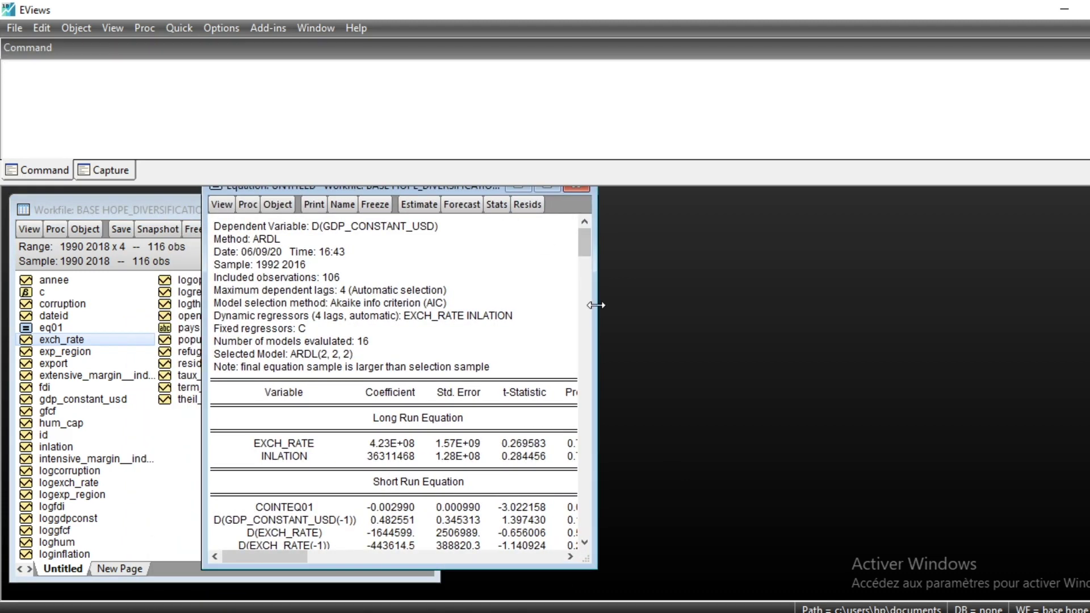
drag(595, 305, 739, 301)
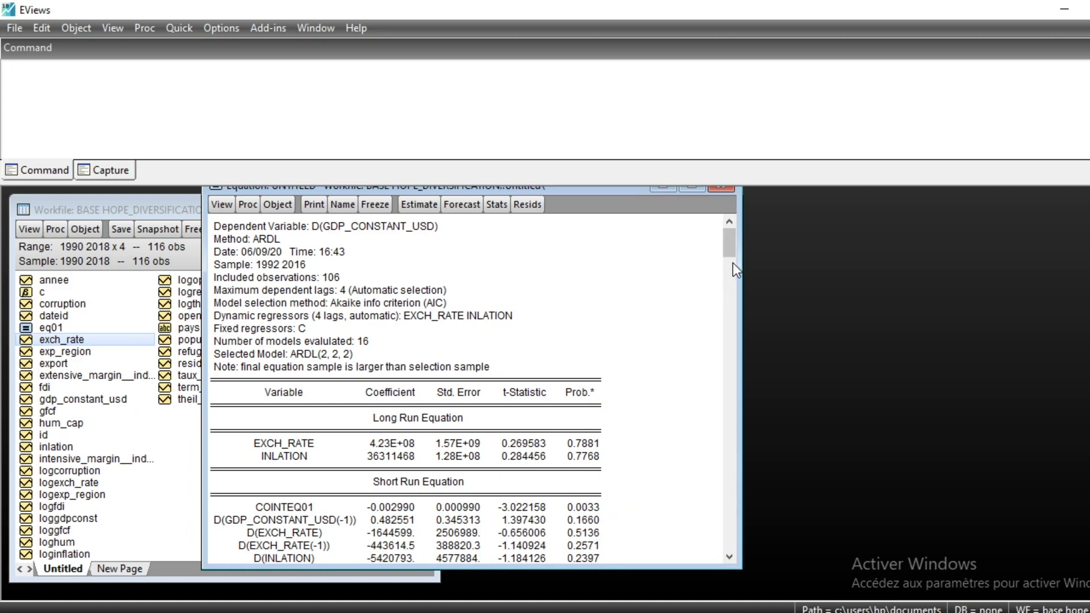
drag(731, 247, 733, 267)
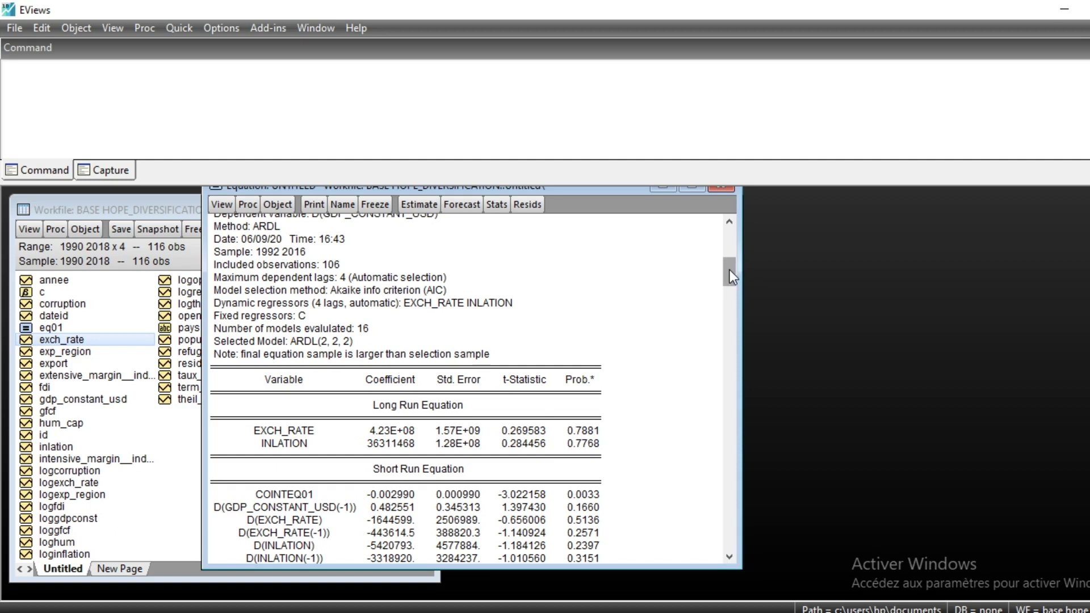
drag(730, 270, 731, 379)
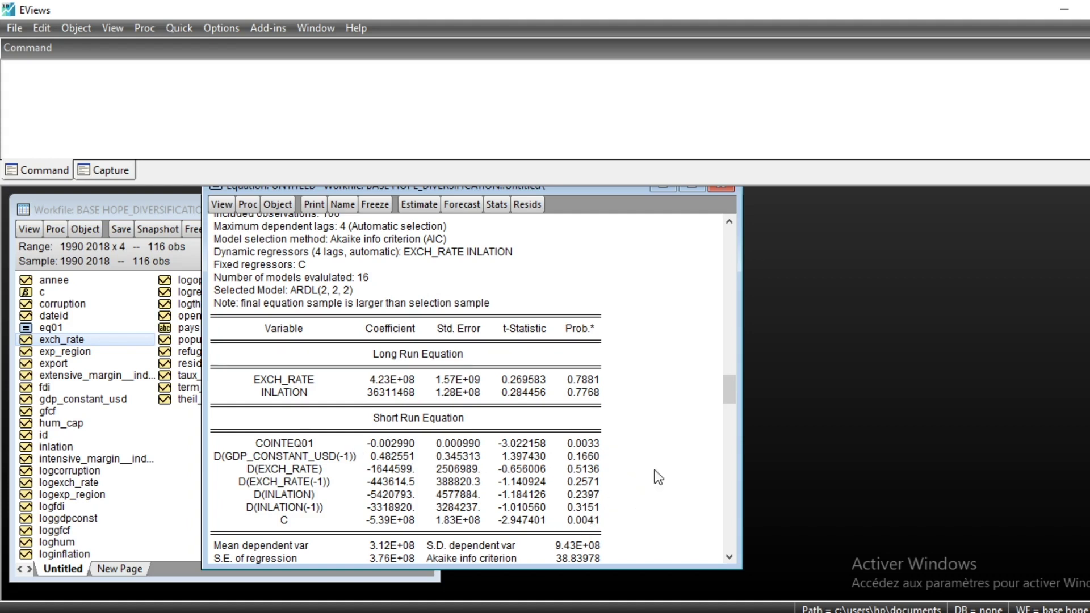
Step: Re-estimate the equation with the Schwarz criterion (SC) for model selection and examine its long-run and short-run results
click(419, 204)
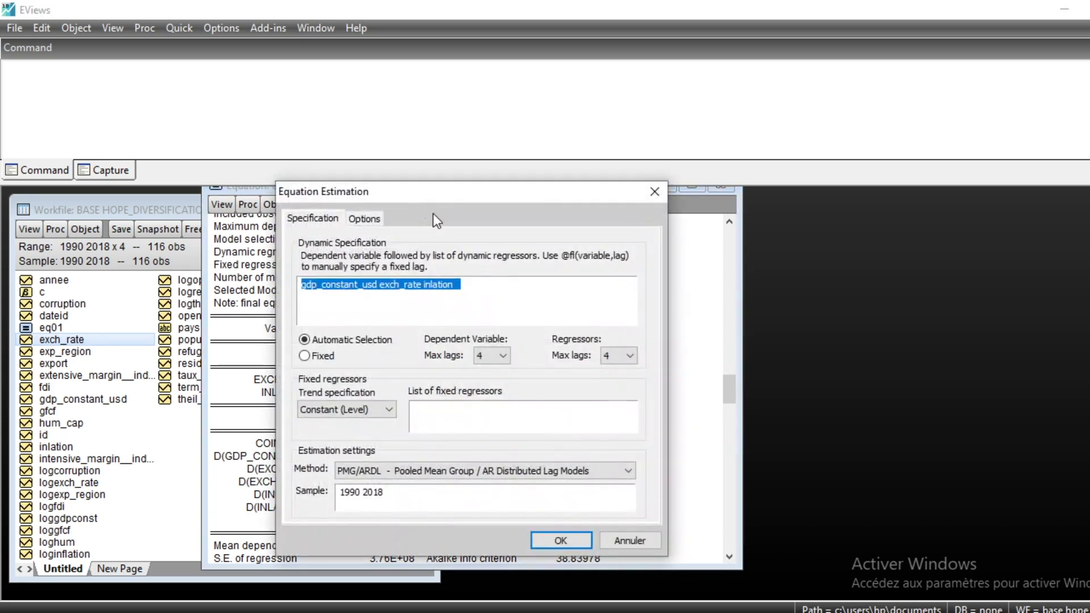
click(366, 219)
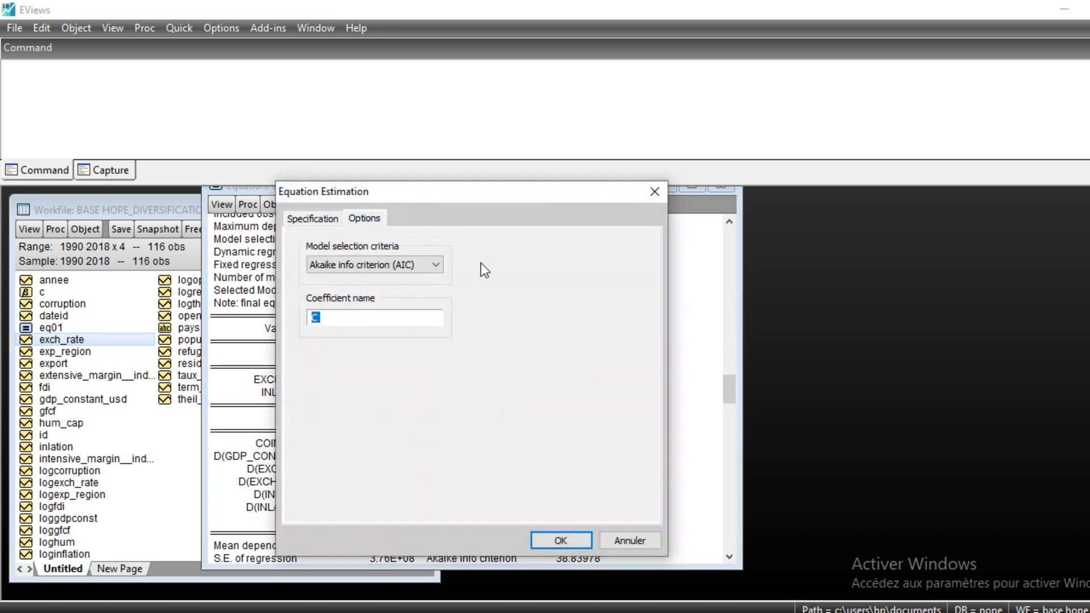
click(436, 264)
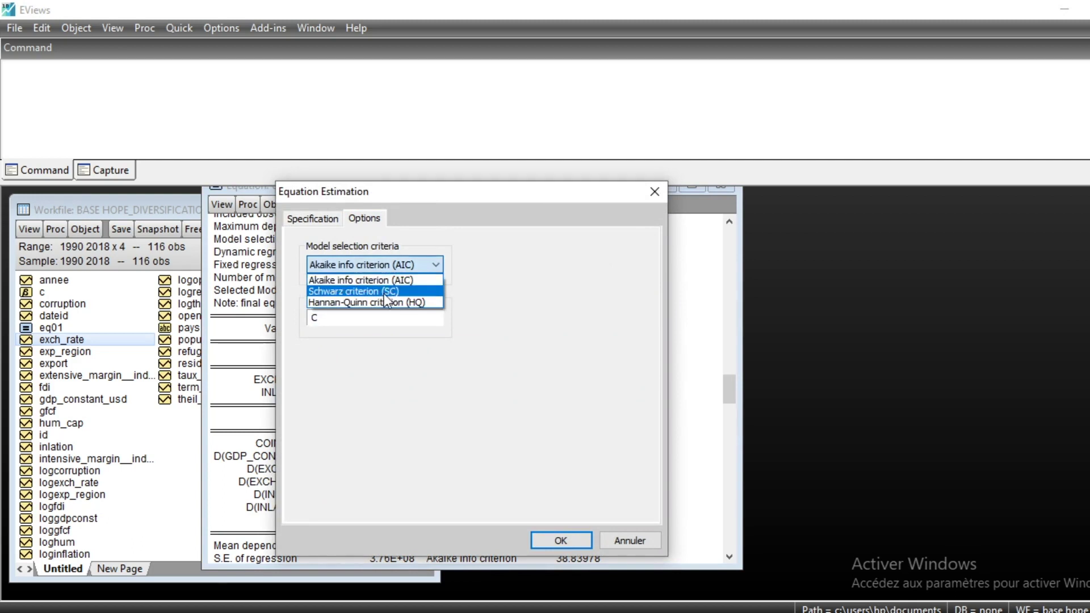
click(386, 291)
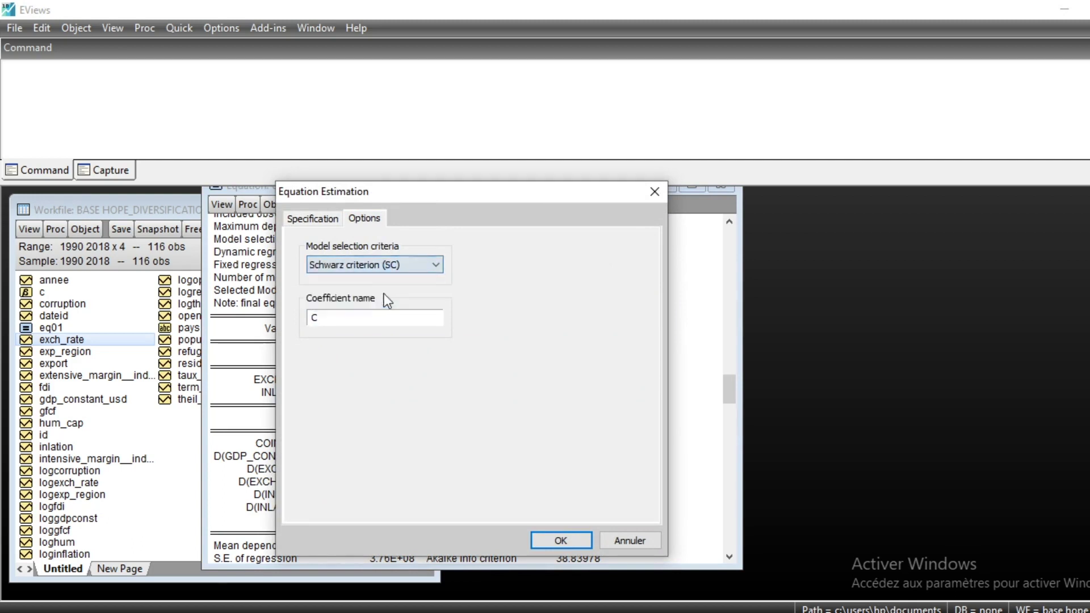
click(560, 540)
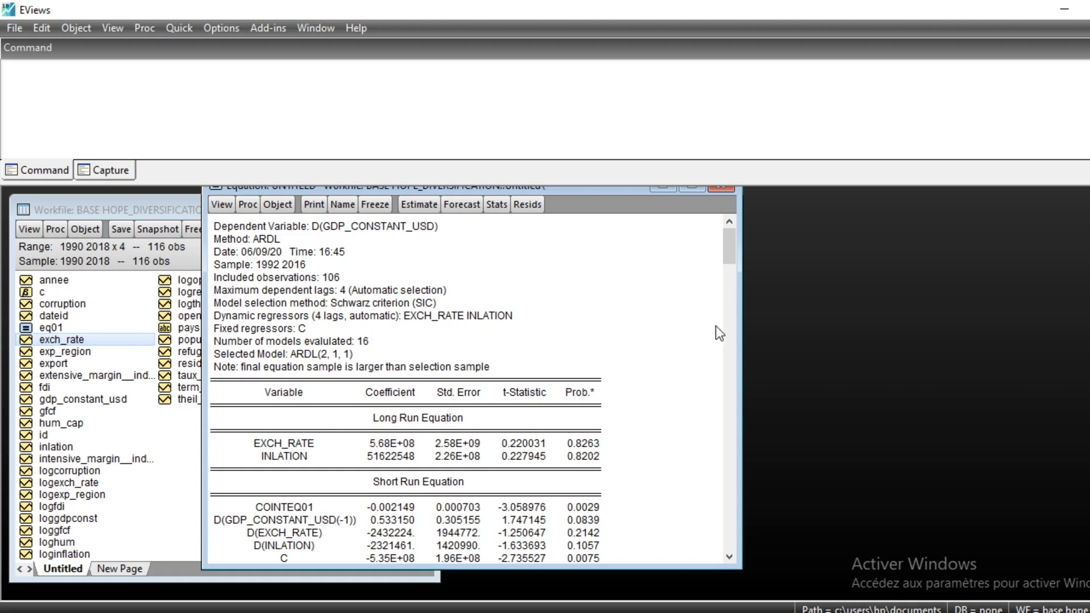
drag(728, 254, 749, 370)
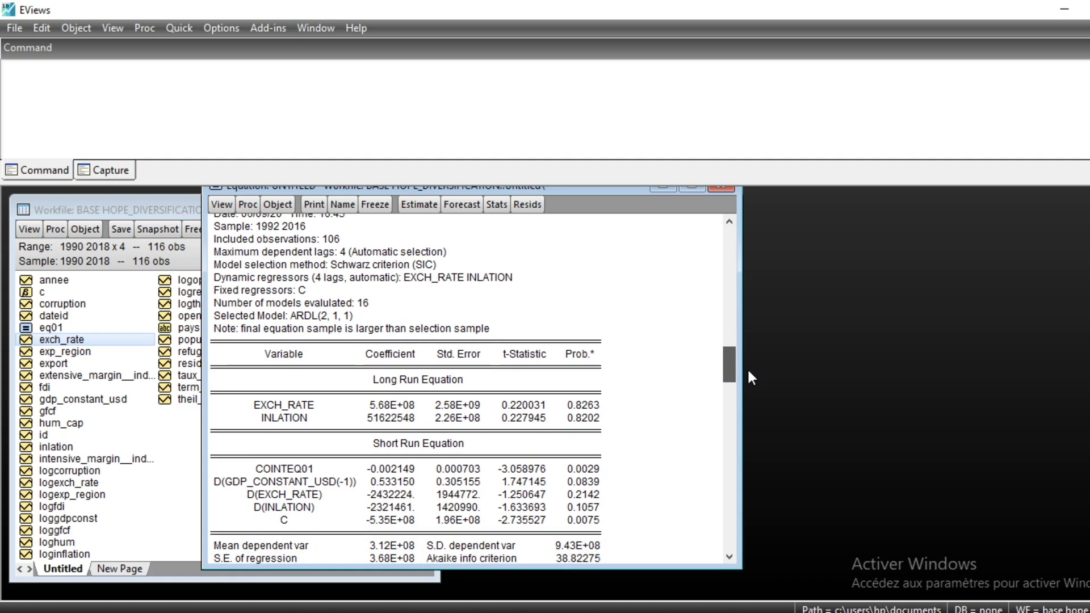
drag(747, 367, 747, 367)
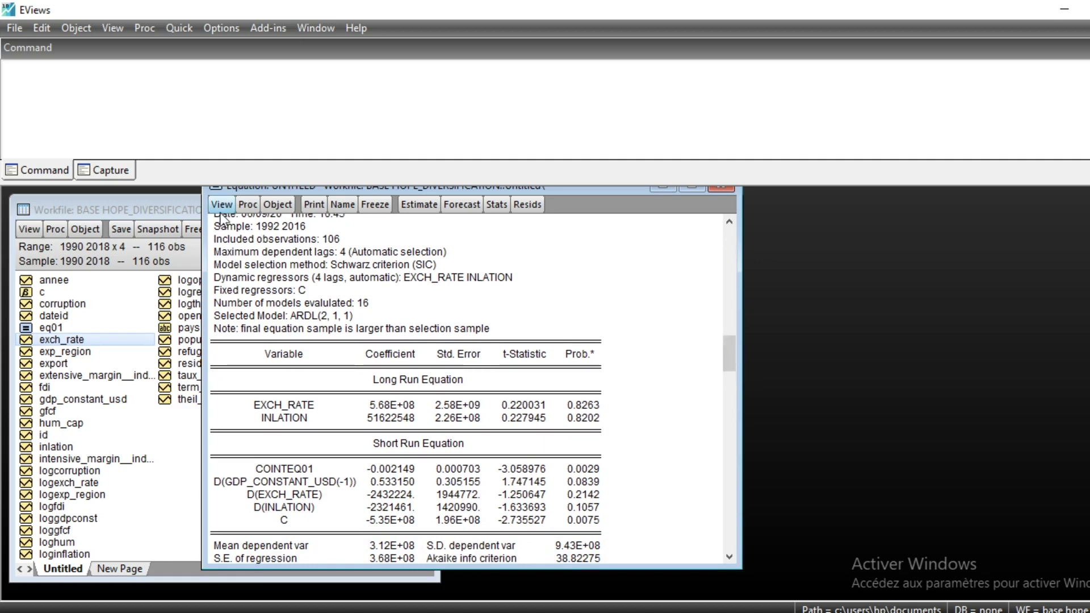
Step: Re-estimate the equation with the Hannan-Quinn criterion (HQ) for model selection
click(417, 205)
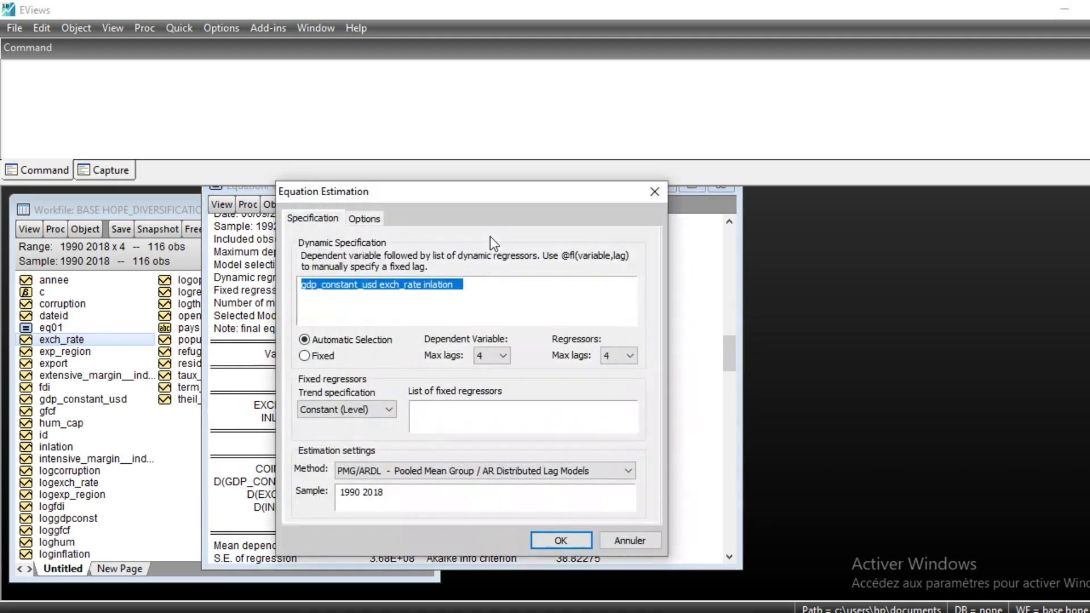
click(364, 219)
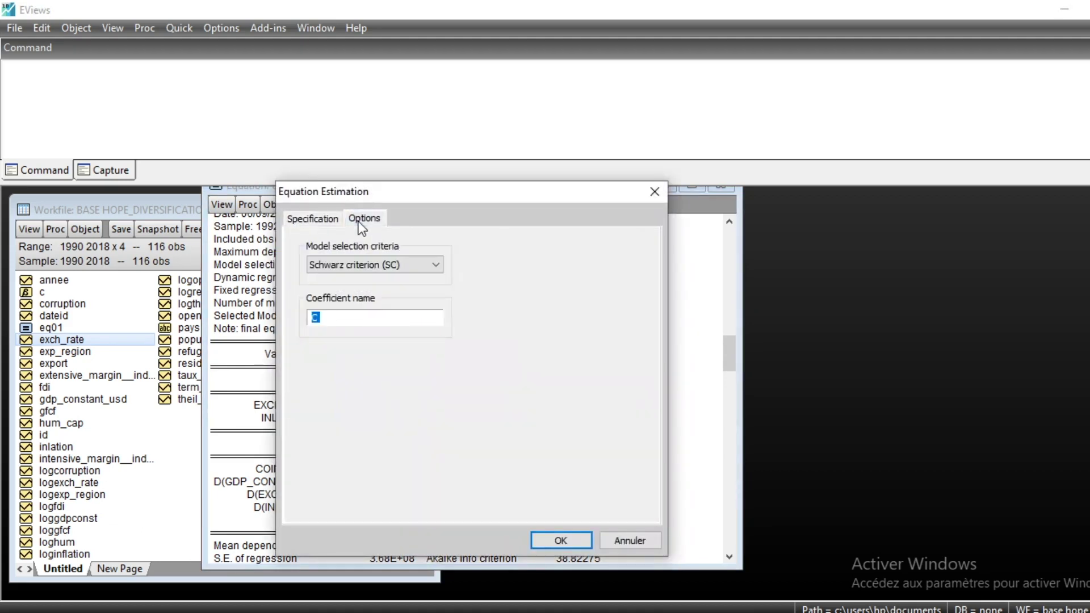
click(436, 266)
click(388, 302)
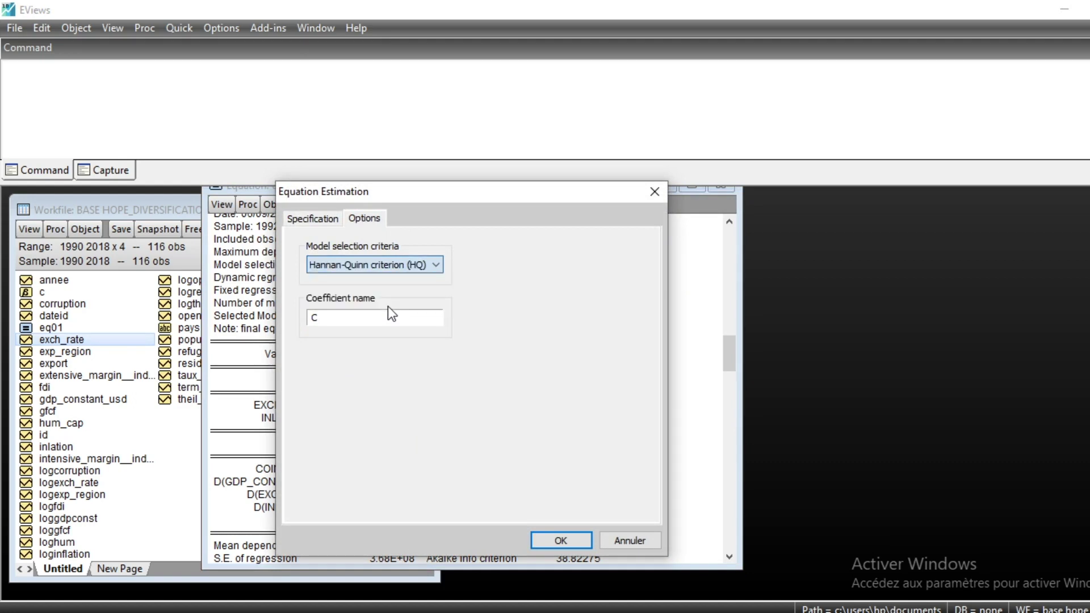
key(Return)
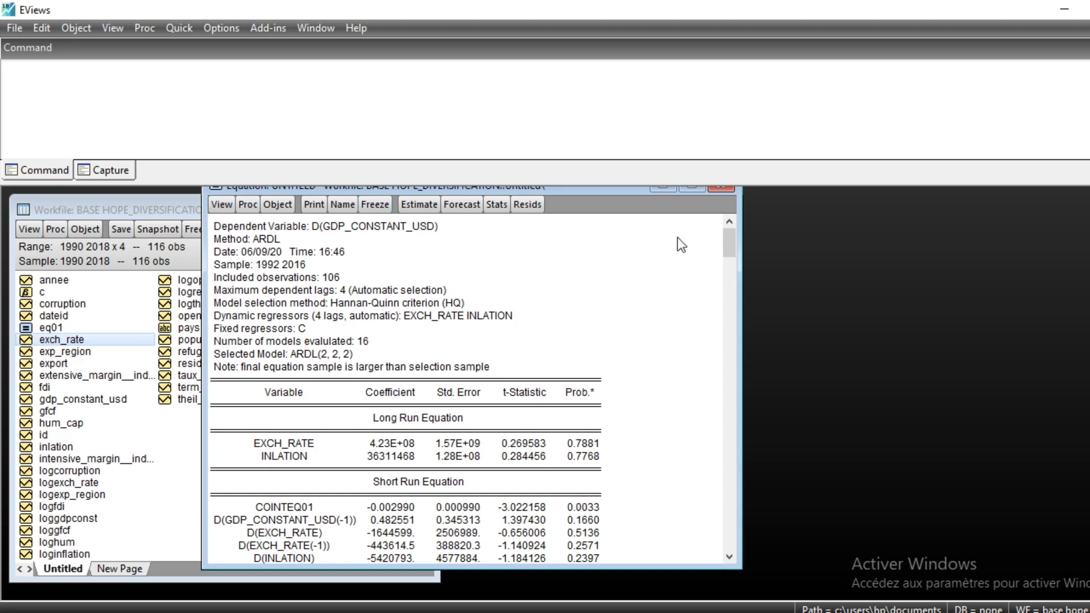
Step: Run the histogram normality test on the equation's residuals and reposition the equation window to show its title bar
click(226, 206)
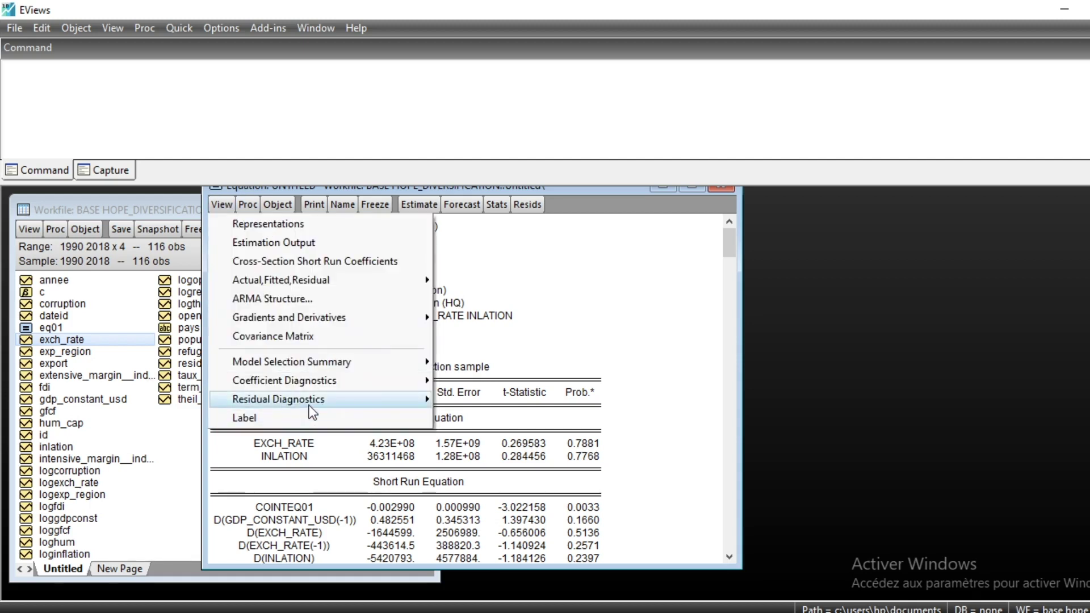
mouse_move(361, 407)
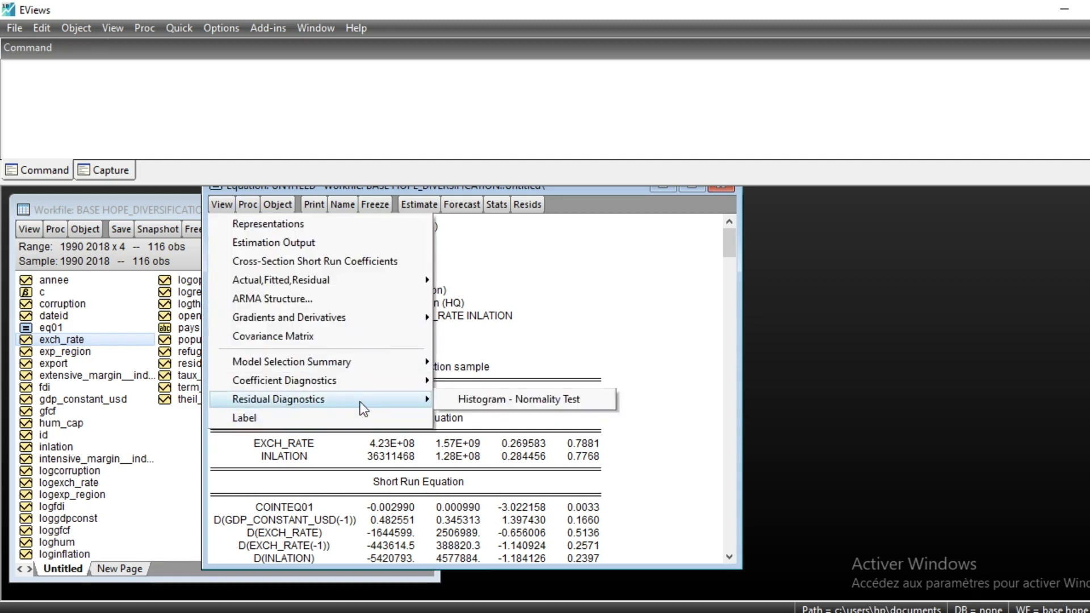
click(544, 400)
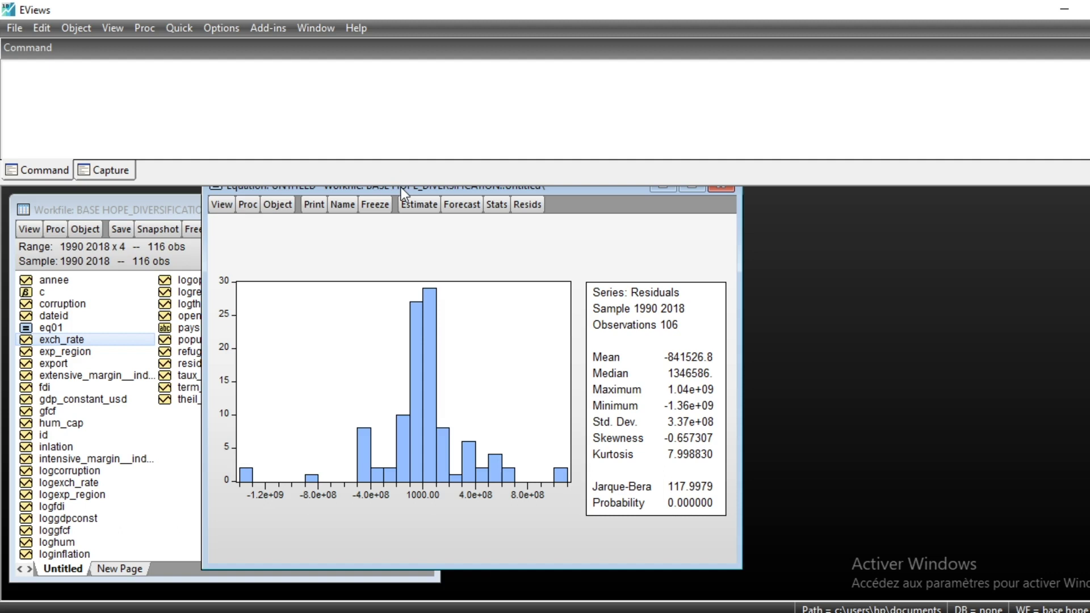
drag(401, 186, 403, 250)
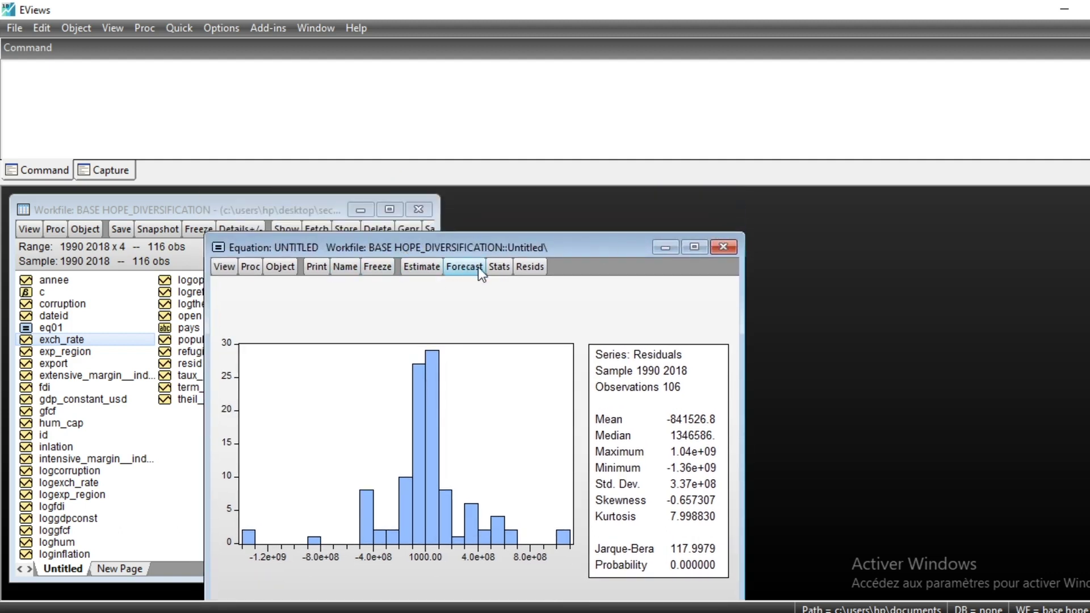
Step: Re-estimate the equation with the same settings and display the model selection criteria graph
click(425, 267)
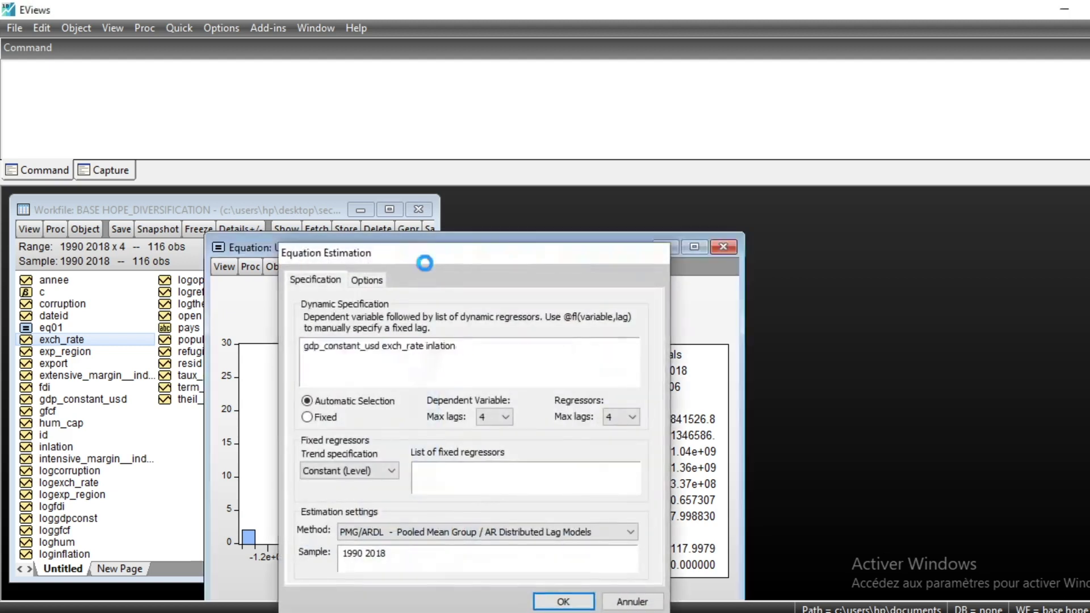
key(Return)
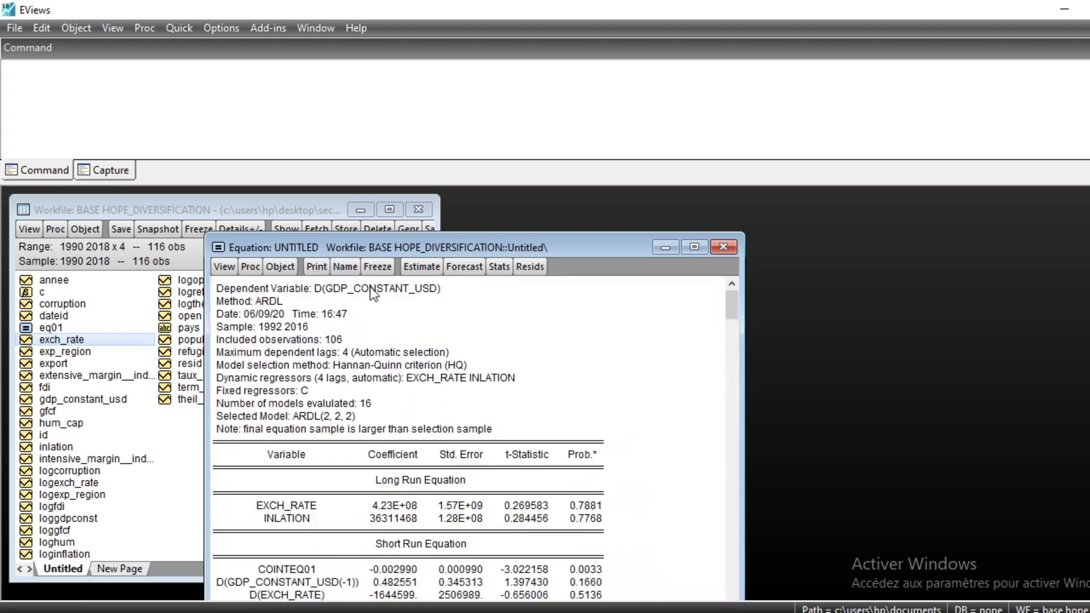
click(224, 266)
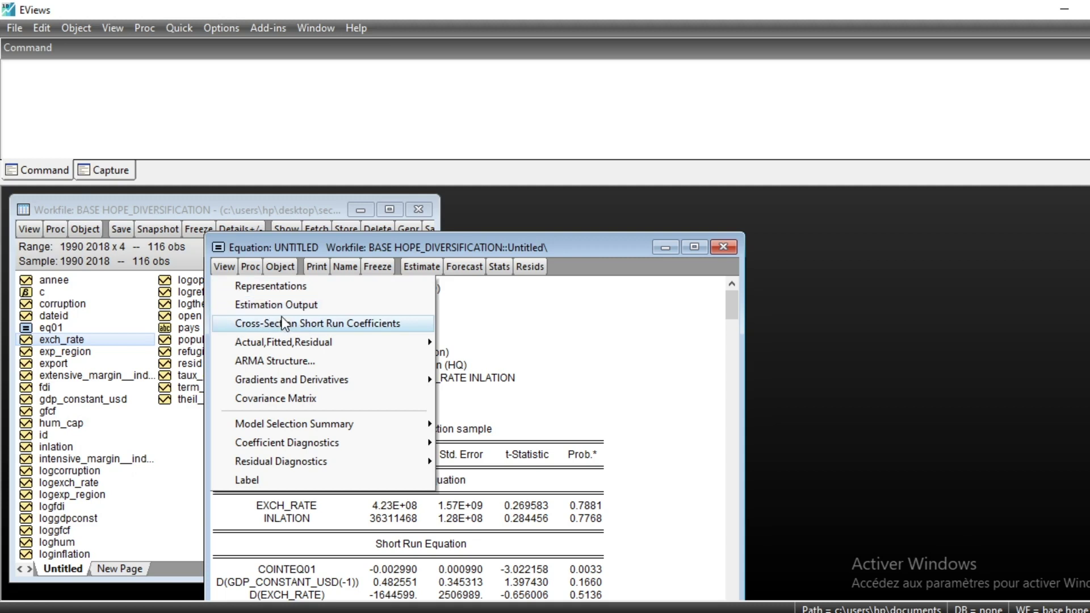
mouse_move(322, 431)
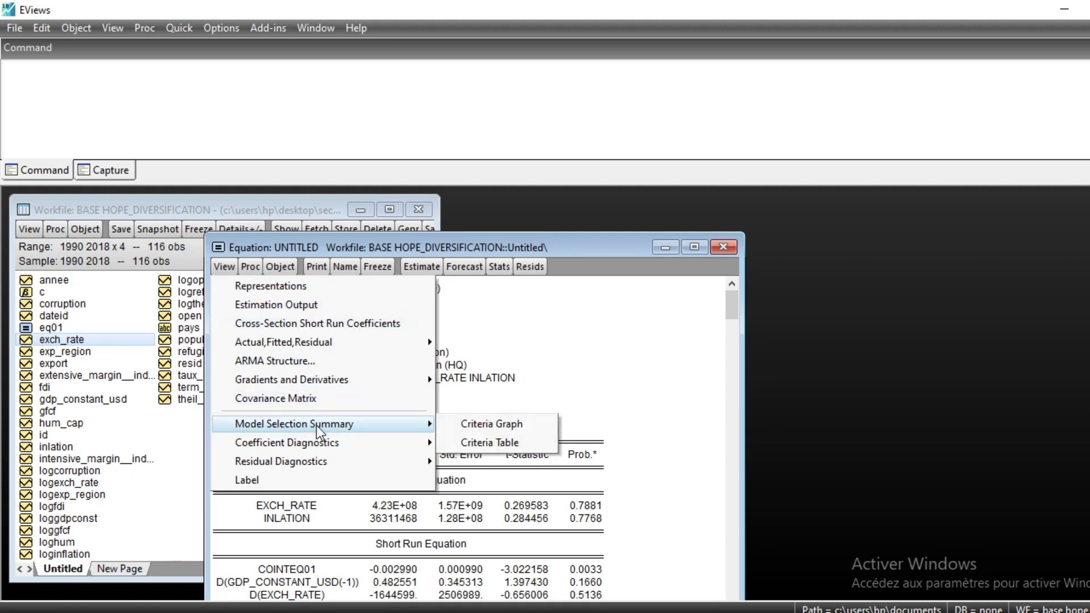
click(483, 430)
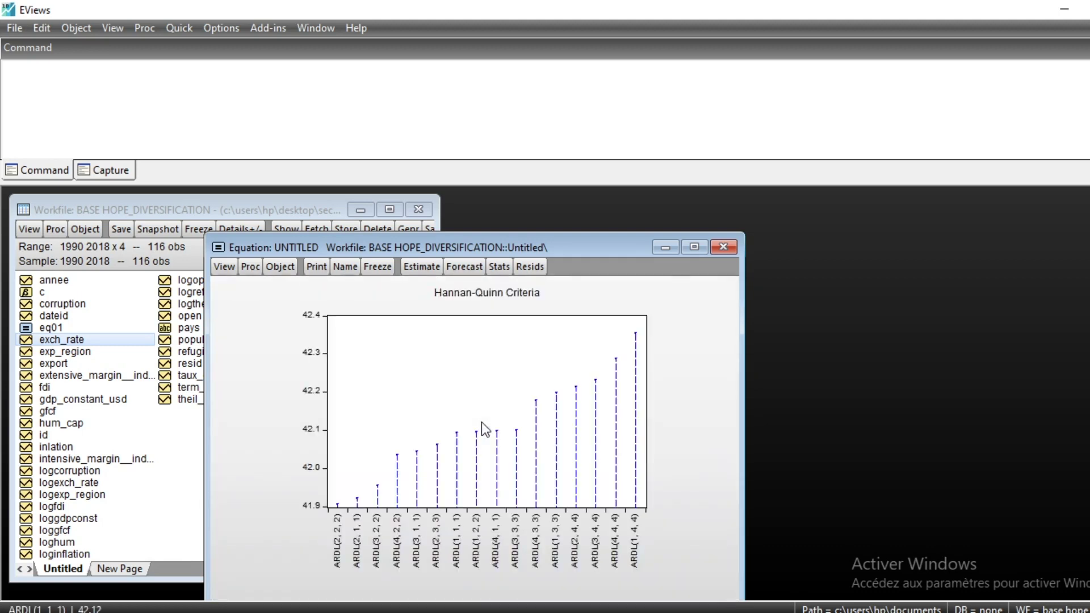